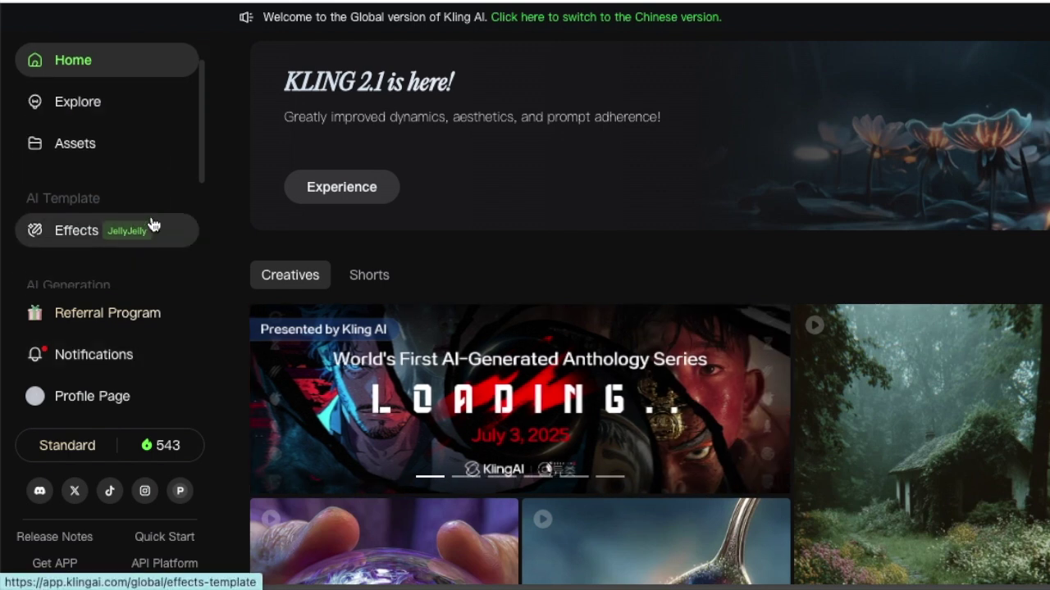
Step: Open the Image to Video generator and dismiss the DeepSeek announcement popup
{"action": "scroll", "coordinate": [150, 221], "scroll_direction": "down", "scroll_amount": 3}
{"action": "scroll", "coordinate": [152, 236], "scroll_direction": "down", "scroll_amount": 2}
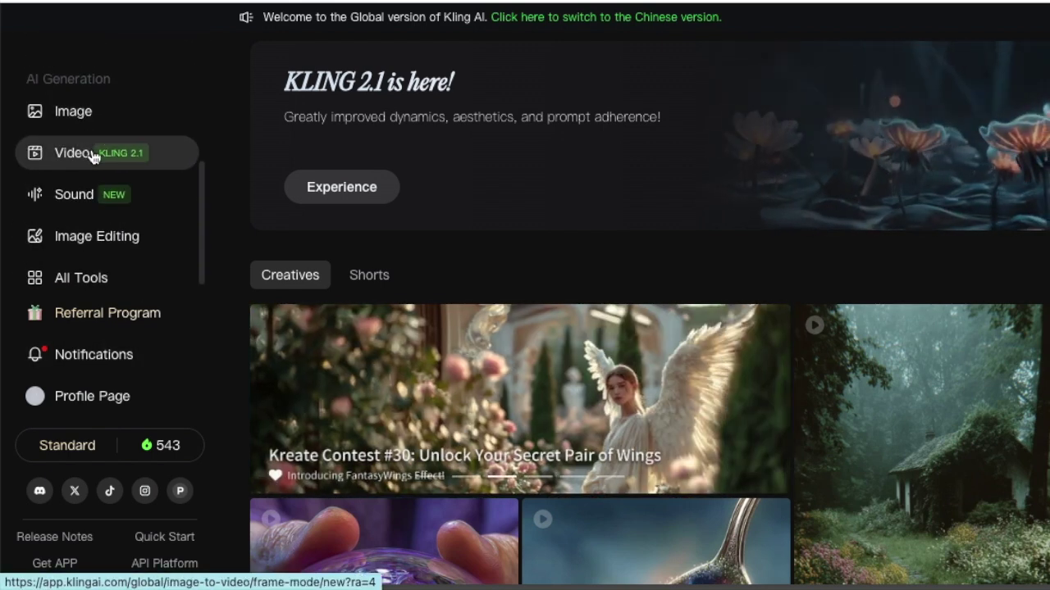
{"action": "left_click", "coordinate": [92, 156]}
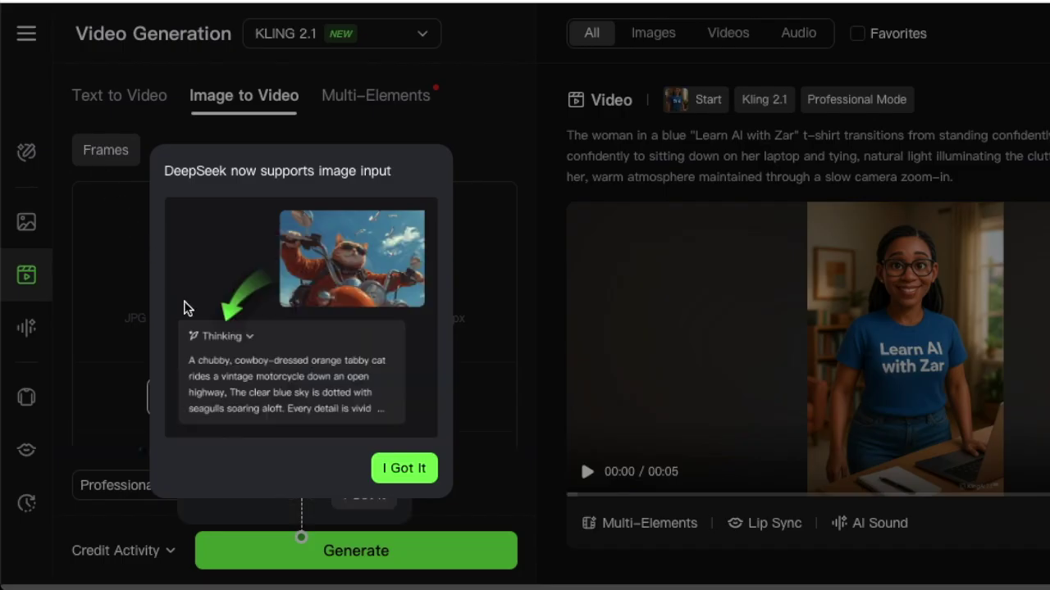
{"action": "left_click", "coordinate": [410, 480]}
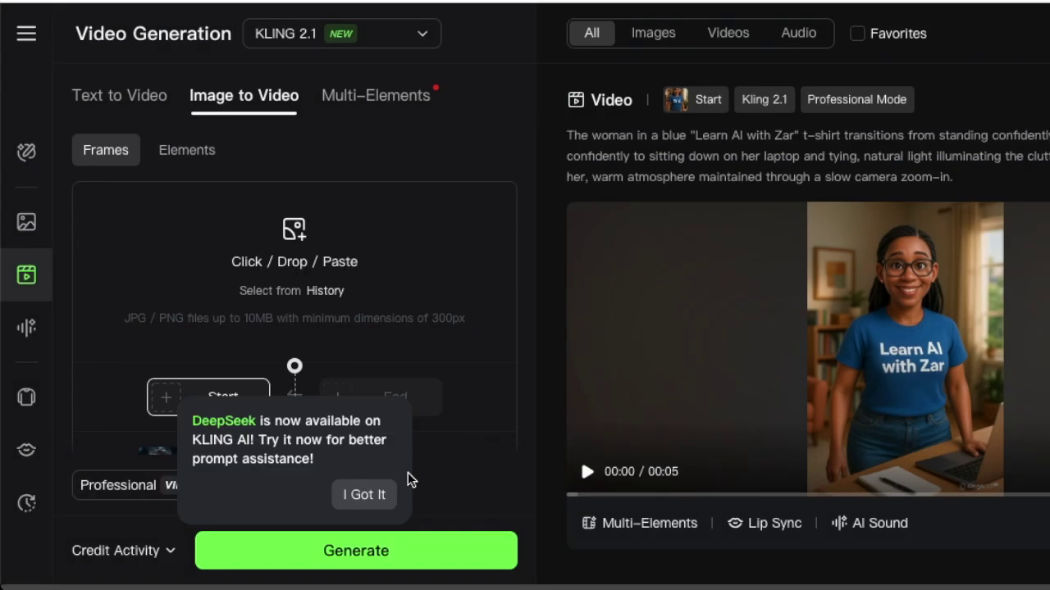
Step: Switch the video model from KLING 2.1 to KLING 1.6, keeping the 5s duration
{"action": "left_click", "coordinate": [384, 35]}
{"action": "scroll", "coordinate": [410, 168], "scroll_direction": "down", "scroll_amount": 3}
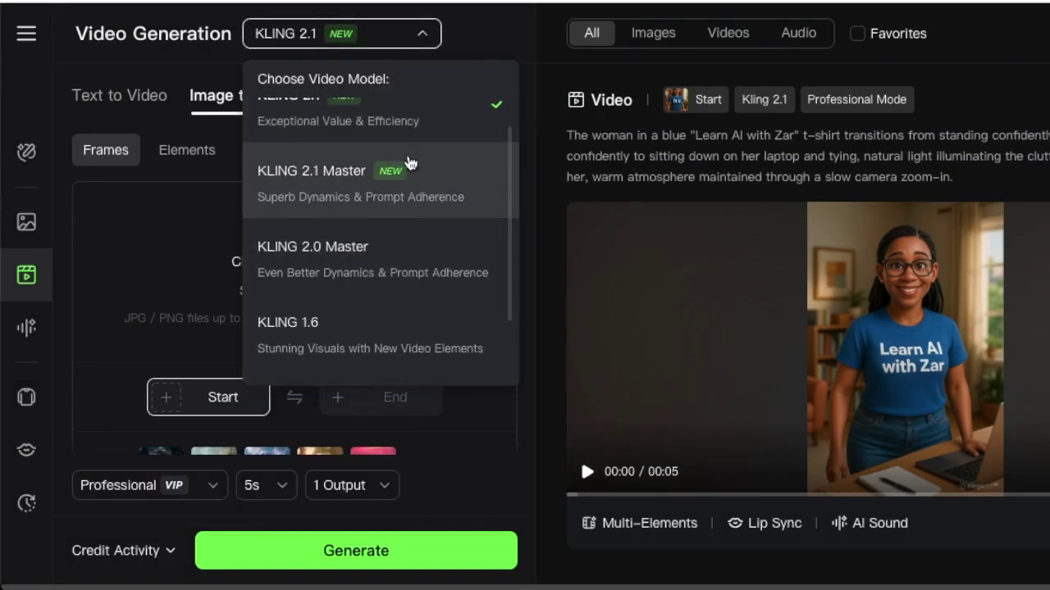
{"action": "left_click", "coordinate": [330, 267]}
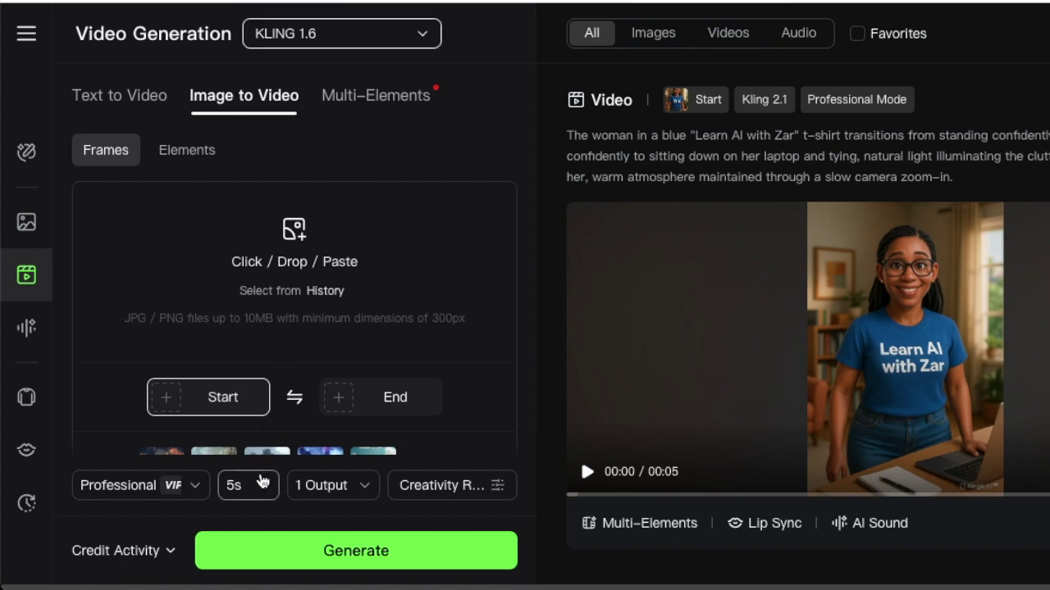
{"action": "left_click", "coordinate": [259, 484]}
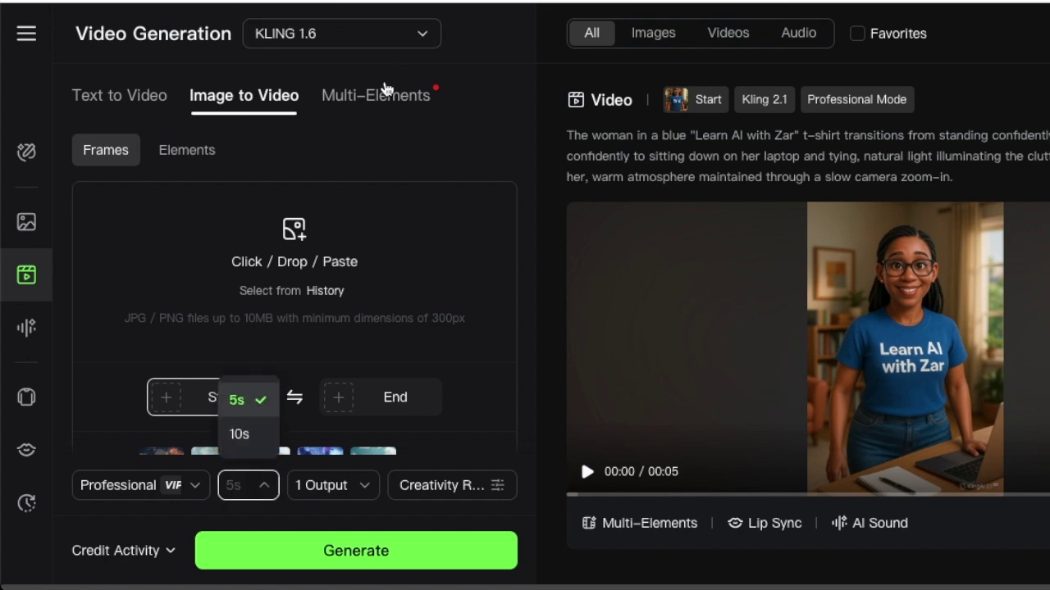
{"action": "left_click", "coordinate": [398, 37]}
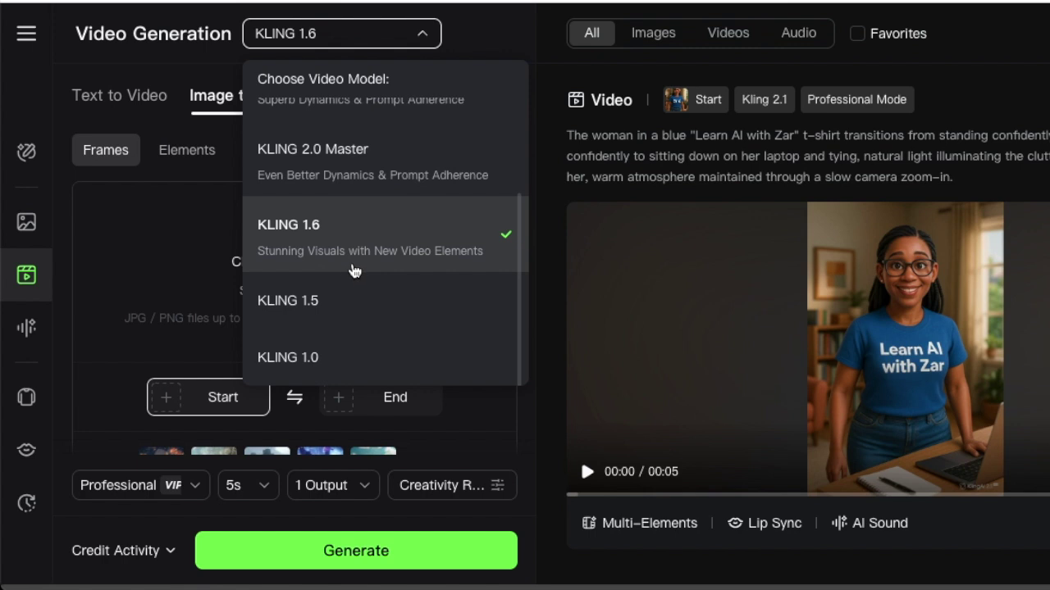
{"action": "scroll", "coordinate": [358, 258], "scroll_direction": "up", "scroll_amount": 3}
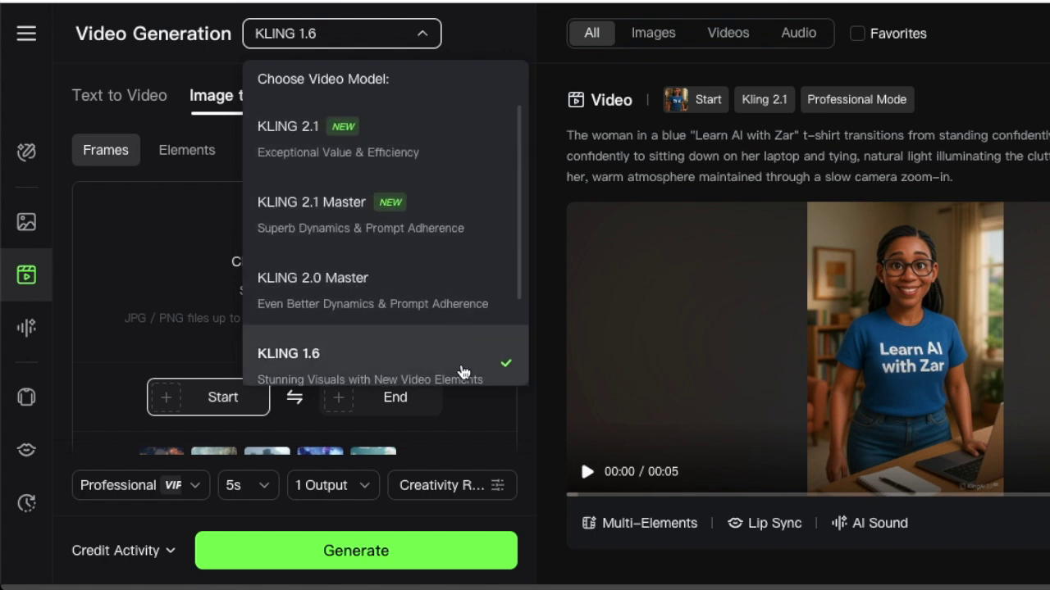
{"action": "left_click", "coordinate": [439, 371]}
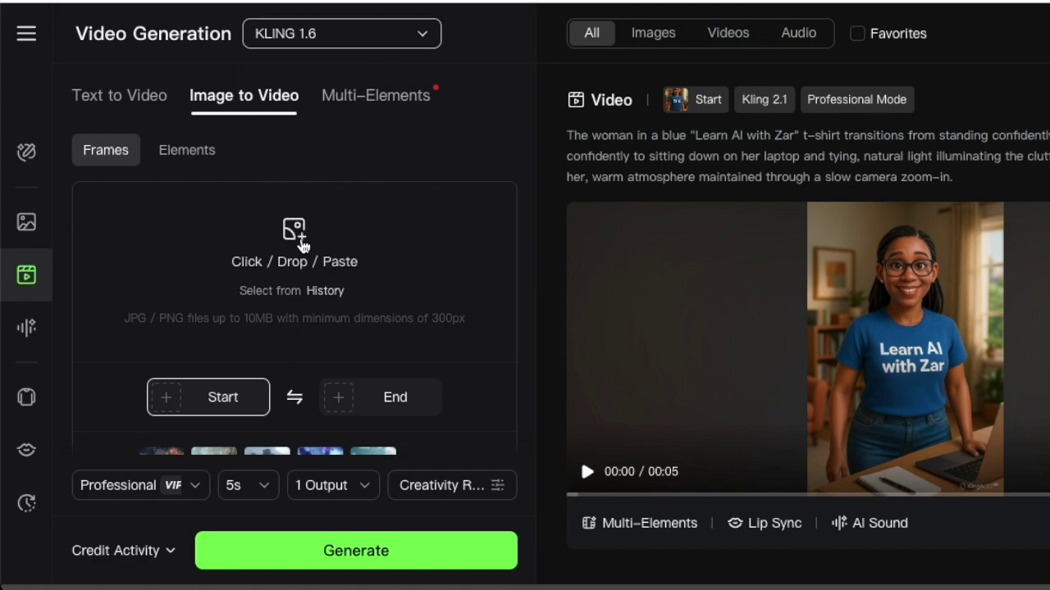
Step: Upload the two-host podcast image as the start frame
{"action": "left_click", "coordinate": [299, 240]}
{"action": "key", "text": "Escape"}
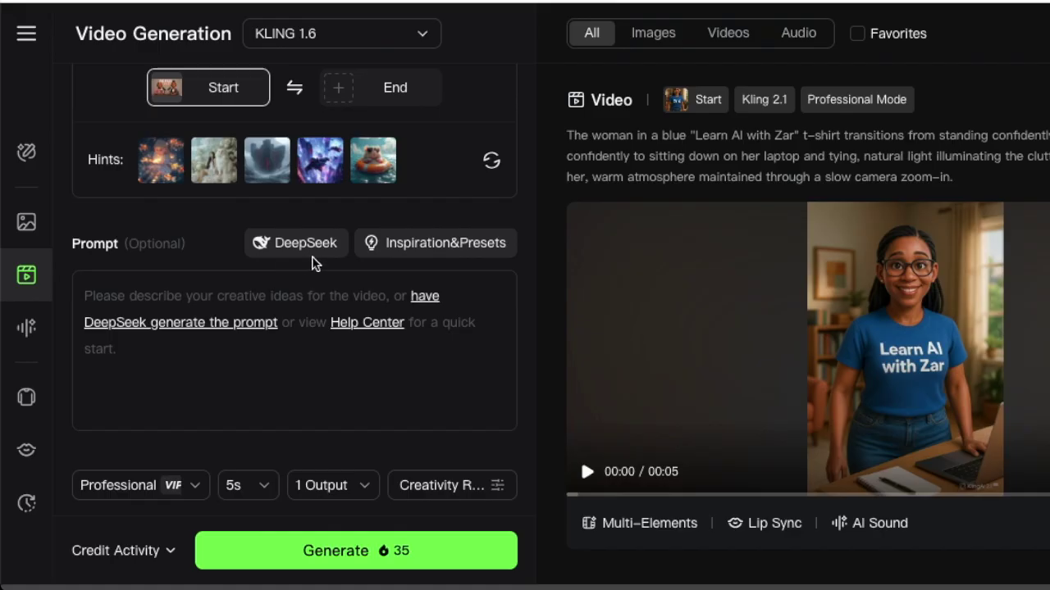
{"action": "scroll", "coordinate": [318, 255], "scroll_direction": "up", "scroll_amount": 5}
{"action": "scroll", "coordinate": [316, 246], "scroll_direction": "down", "scroll_amount": 4}
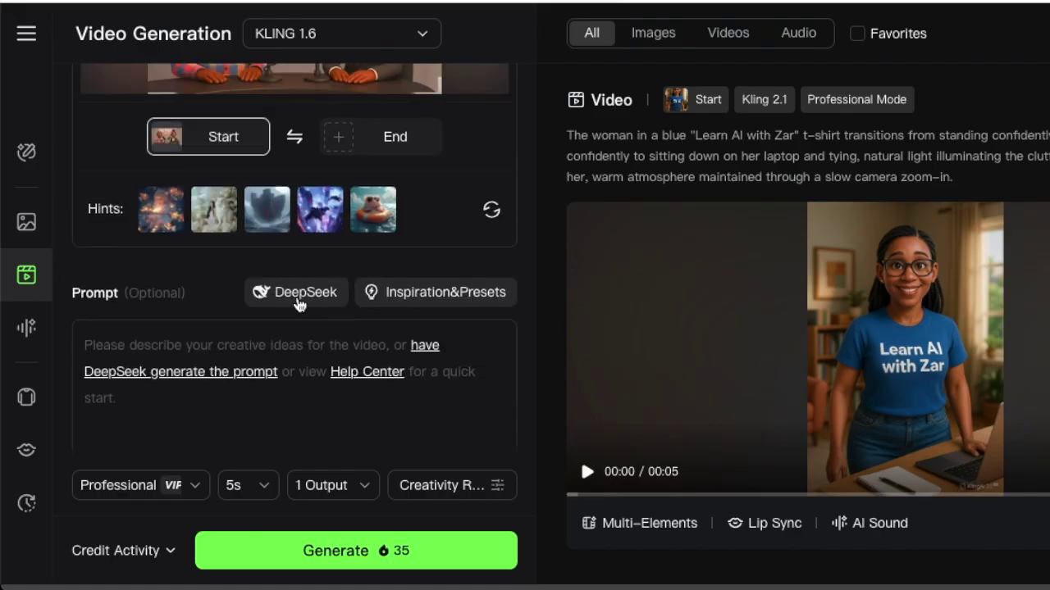
{"action": "scroll", "coordinate": [322, 273], "scroll_direction": "up", "scroll_amount": 3}
{"action": "scroll", "coordinate": [340, 140], "scroll_direction": "up", "scroll_amount": 1}
{"action": "scroll", "coordinate": [328, 312], "scroll_direction": "down", "scroll_amount": 3}
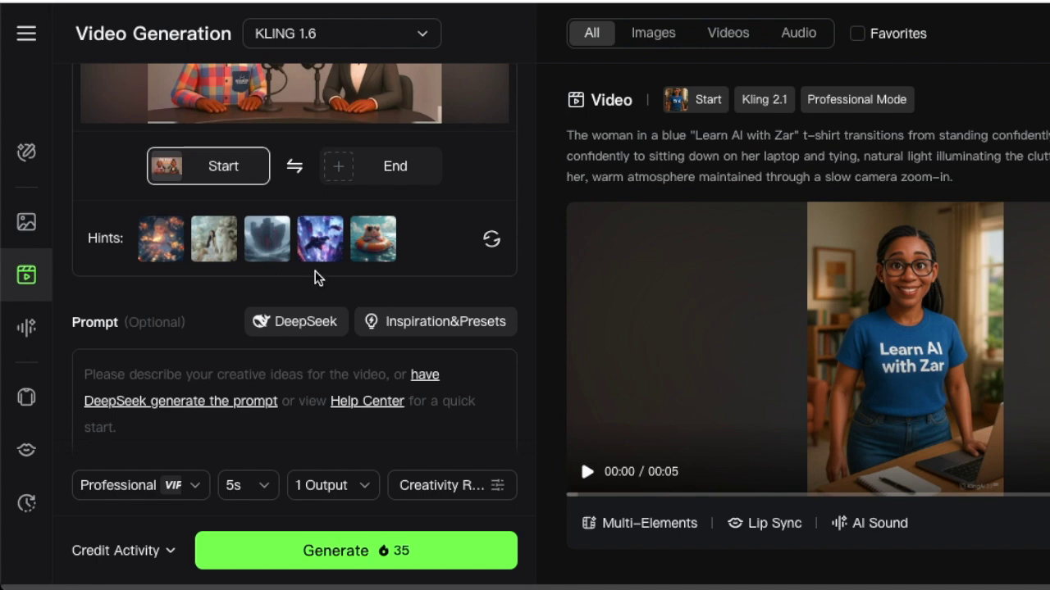
Step: Copy the Kling prompt text from the ChatGPT chat and return to the Kling tab
{"action": "left_click", "coordinate": [297, 323]}
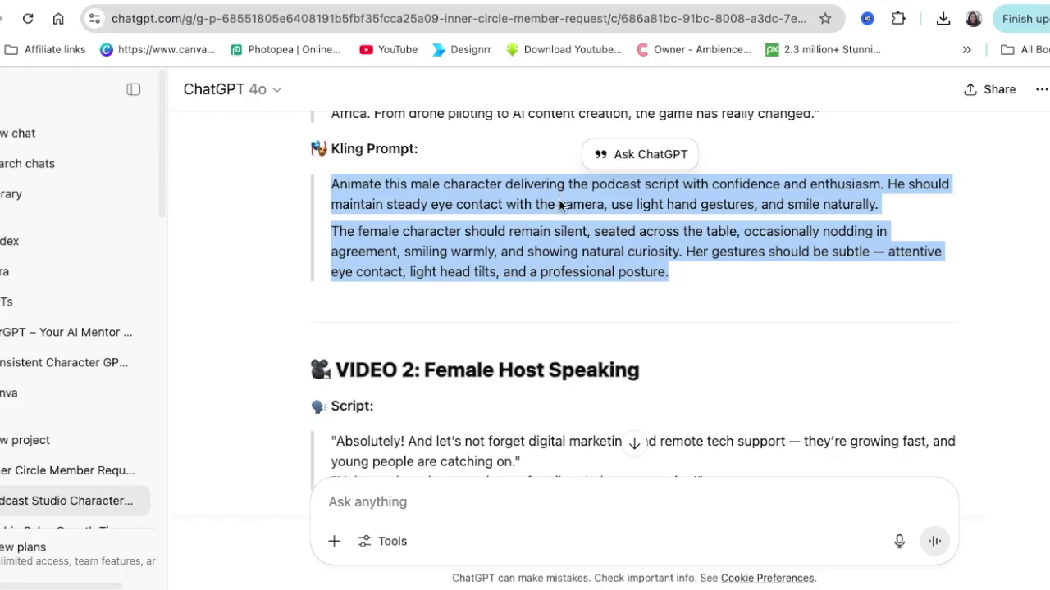
{"action": "right_click", "coordinate": [562, 200]}
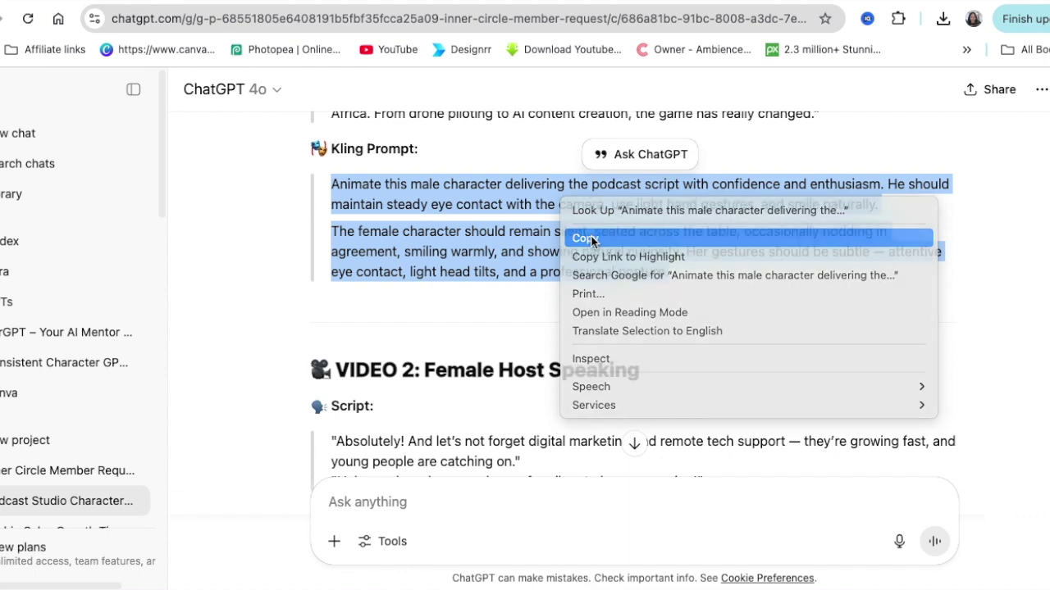
{"action": "left_click", "coordinate": [586, 237]}
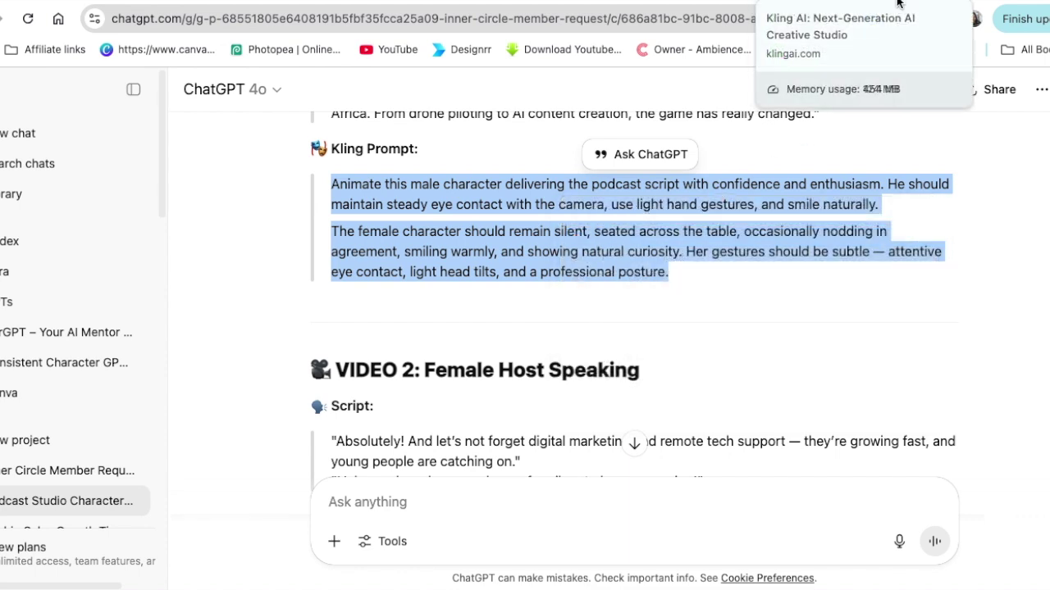
{"action": "right_click", "coordinate": [927, 0]}
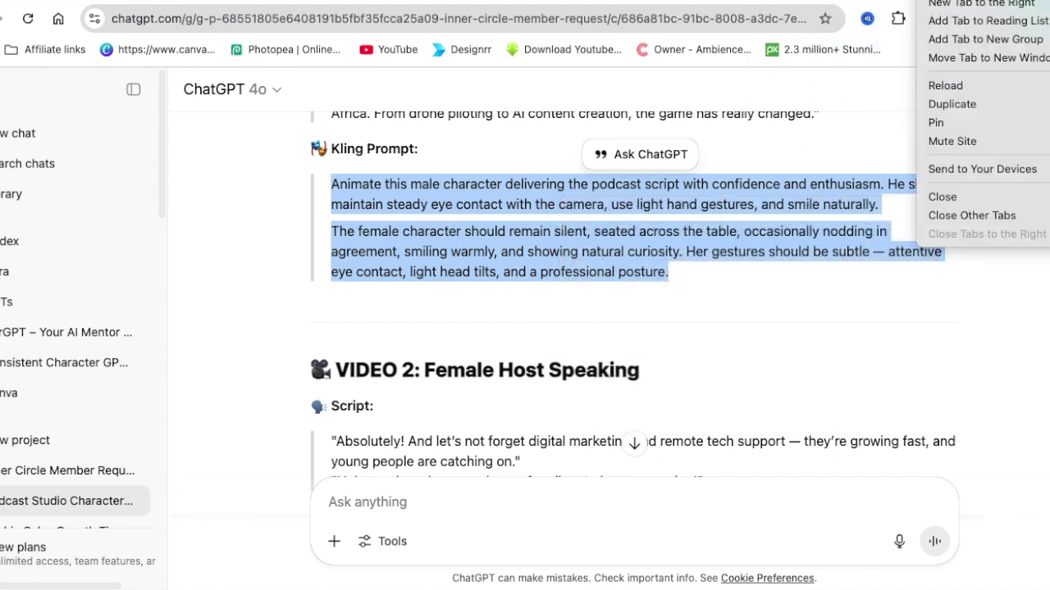
{"action": "left_click", "coordinate": [927, 0]}
Step: Paste the copied Kling prompt into the prompt box
{"action": "left_click", "coordinate": [115, 323]}
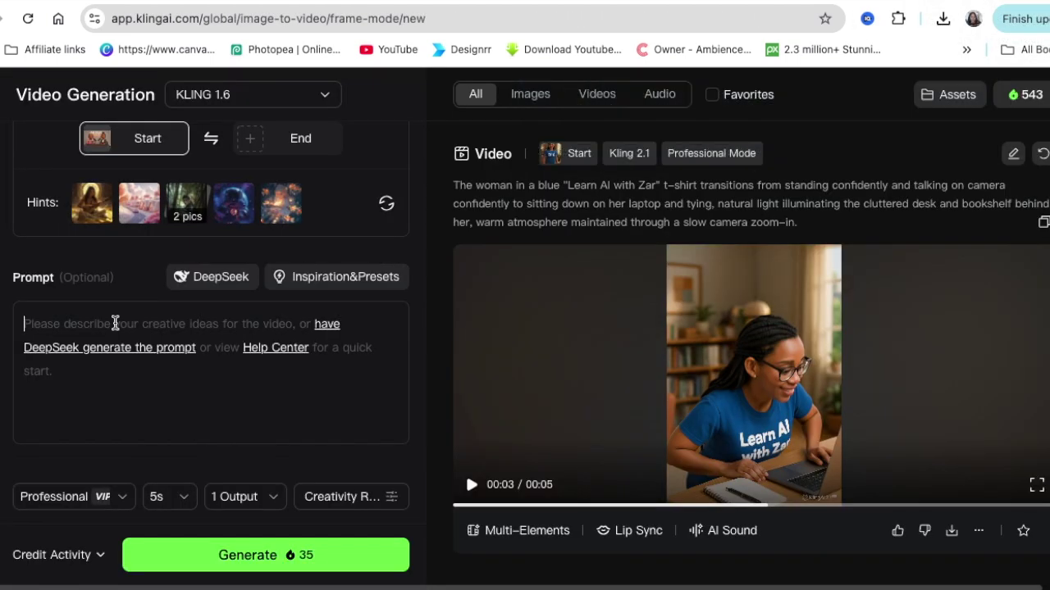
{"action": "key", "text": "ctrl+v"}
{"action": "scroll", "coordinate": [159, 369], "scroll_direction": "down", "scroll_amount": 2}
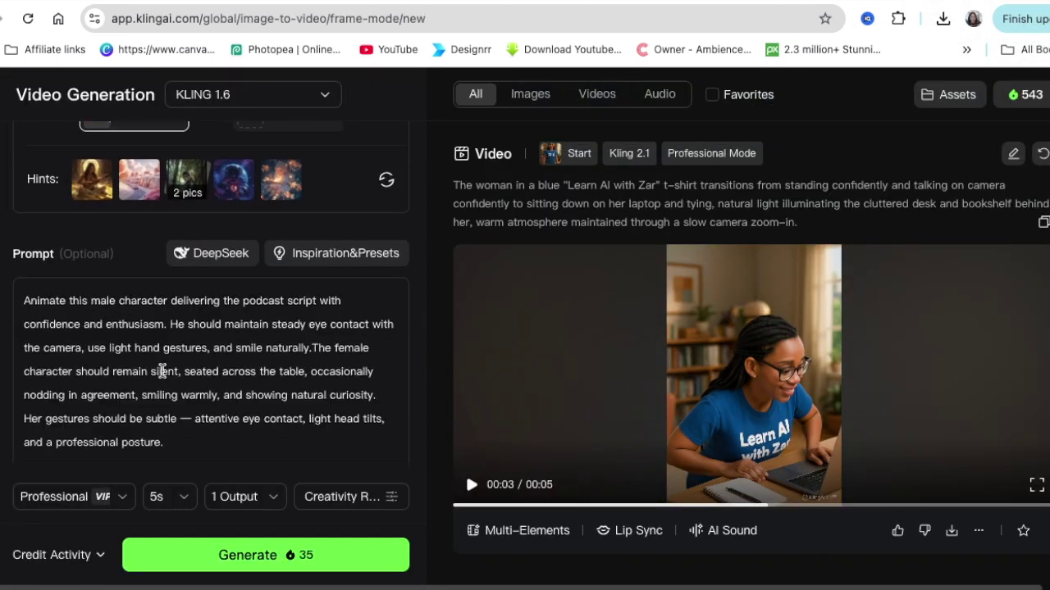
{"action": "scroll", "coordinate": [195, 346], "scroll_direction": "up", "scroll_amount": 5}
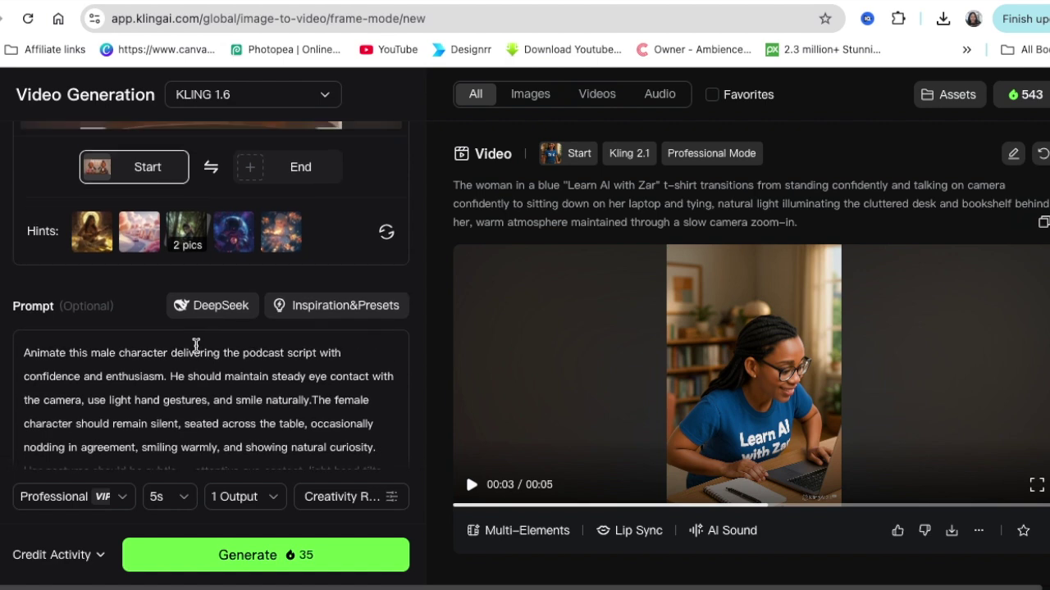
{"action": "scroll", "coordinate": [195, 346], "scroll_direction": "down", "scroll_amount": 5}
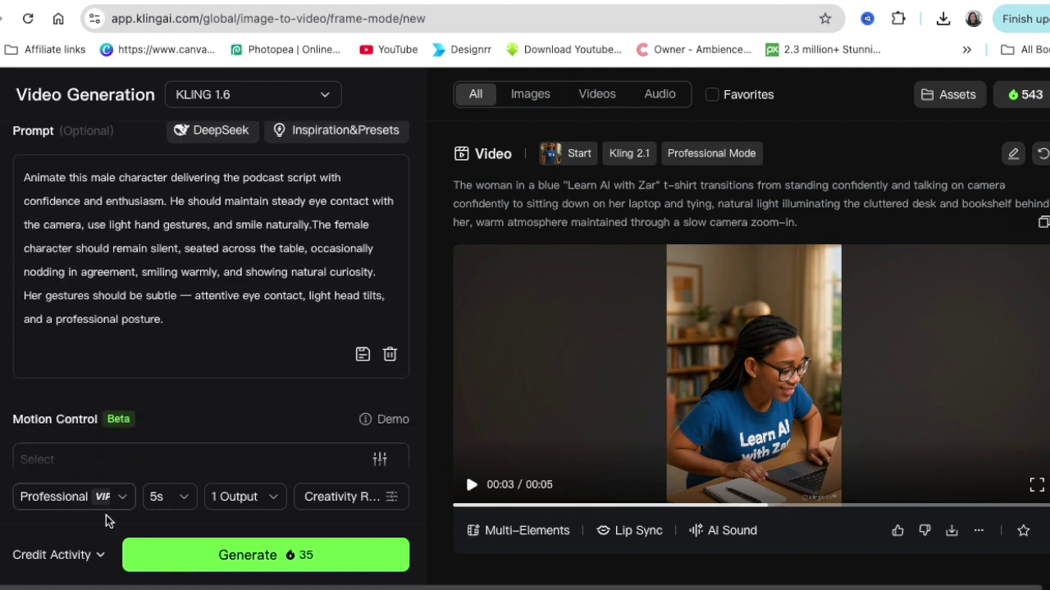
Step: Keep Professional quality mode and set the clip duration to 10s
{"action": "left_click", "coordinate": [120, 504]}
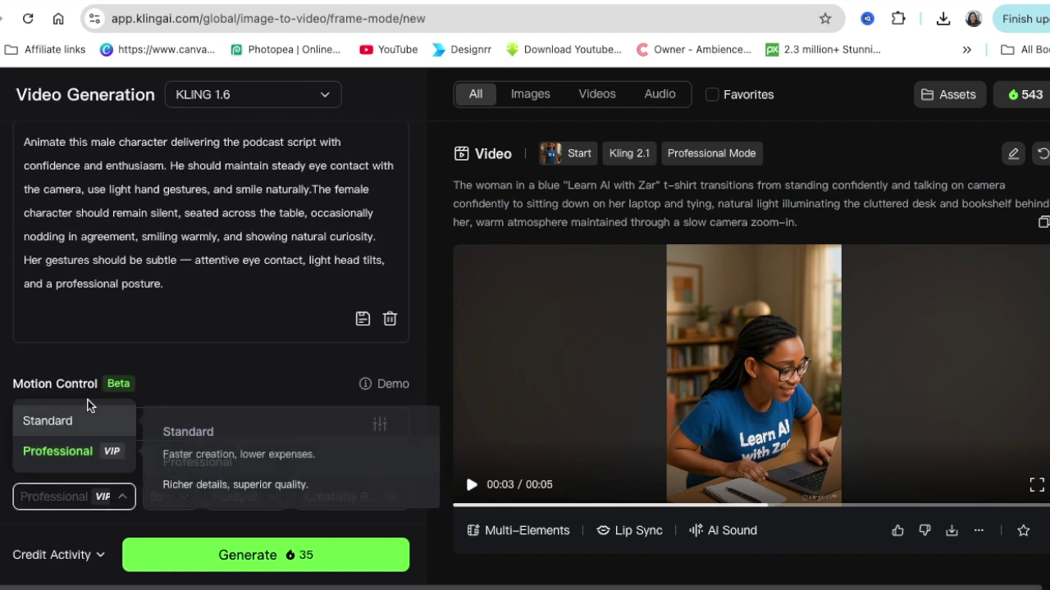
{"action": "left_click", "coordinate": [94, 453]}
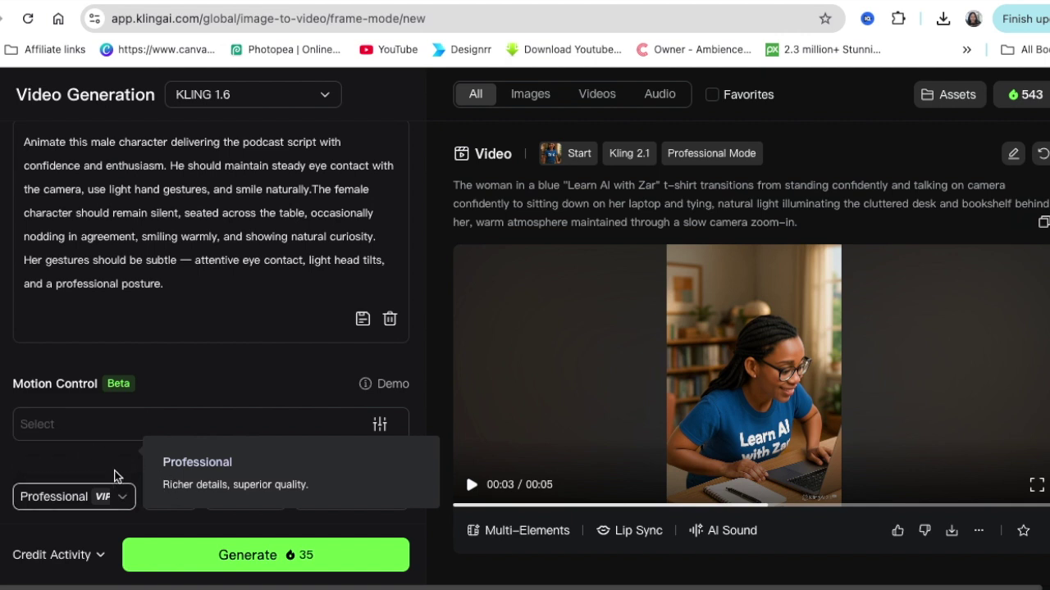
{"action": "left_click", "coordinate": [172, 502]}
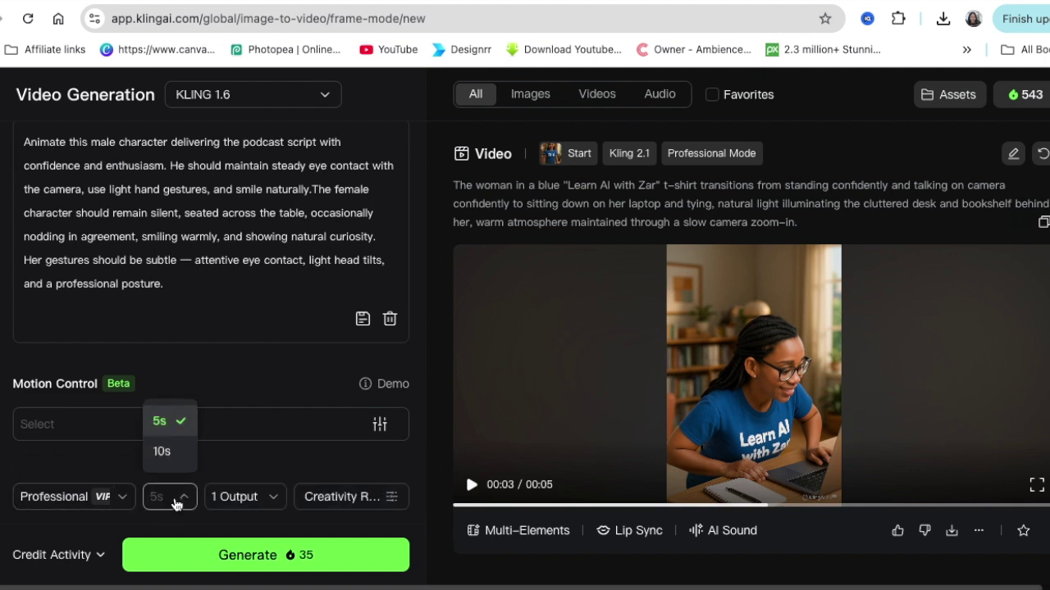
{"action": "left_click", "coordinate": [173, 459]}
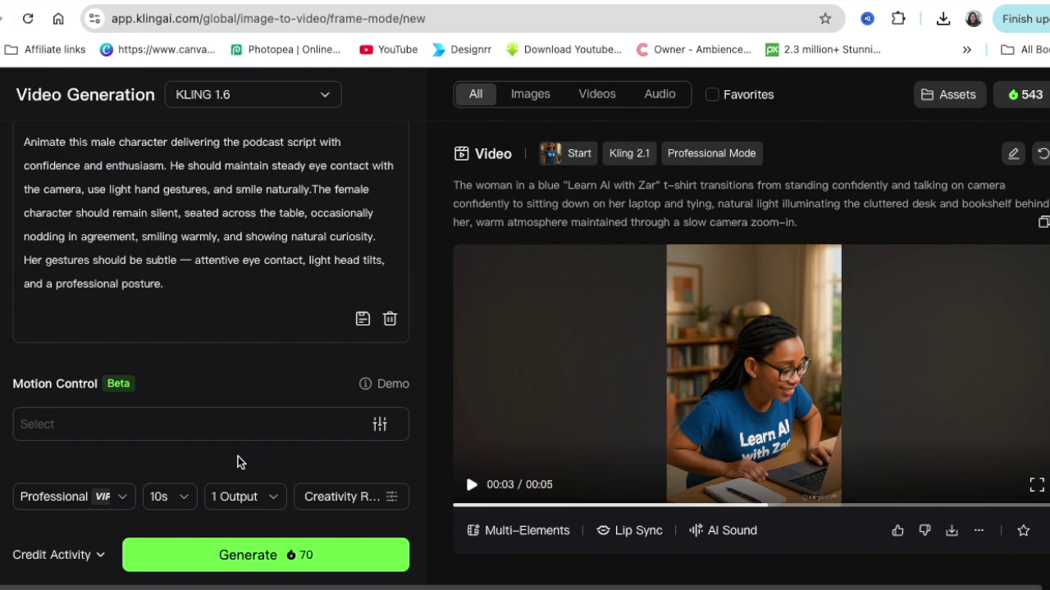
{"action": "left_click", "coordinate": [280, 556]}
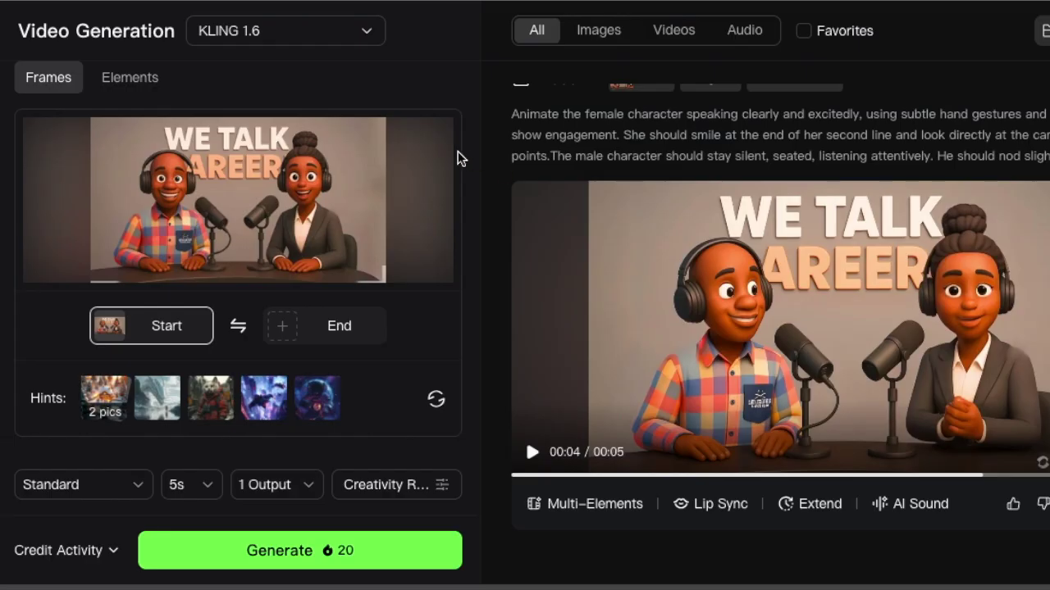
{"action": "left_click", "coordinate": [623, 299]}
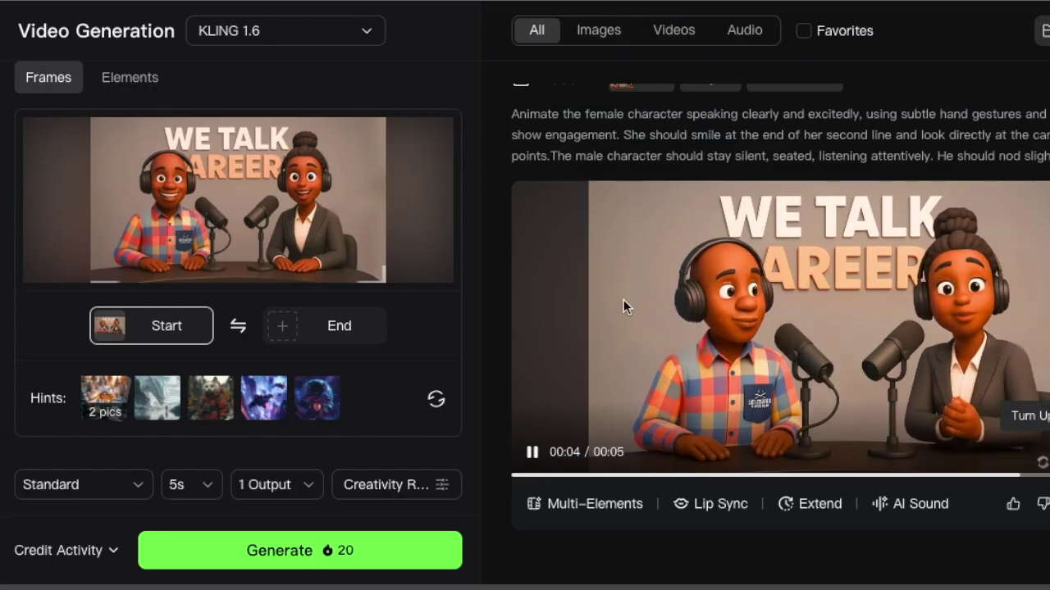
{"action": "scroll", "coordinate": [726, 262], "scroll_direction": "up", "scroll_amount": 1}
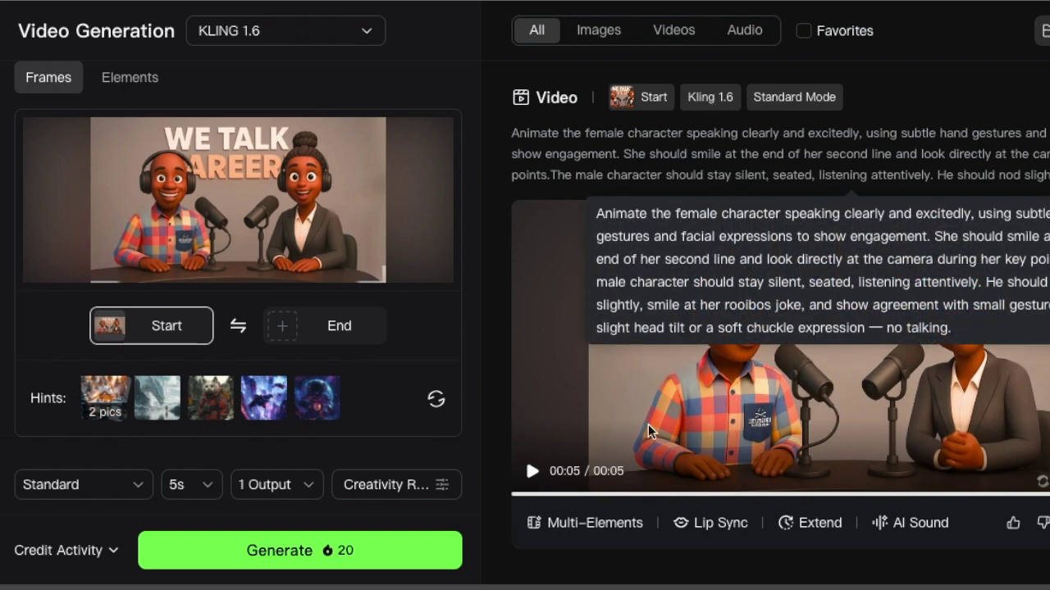
{"action": "left_click", "coordinate": [668, 370]}
{"action": "scroll", "coordinate": [668, 371], "scroll_direction": "down", "scroll_amount": 1}
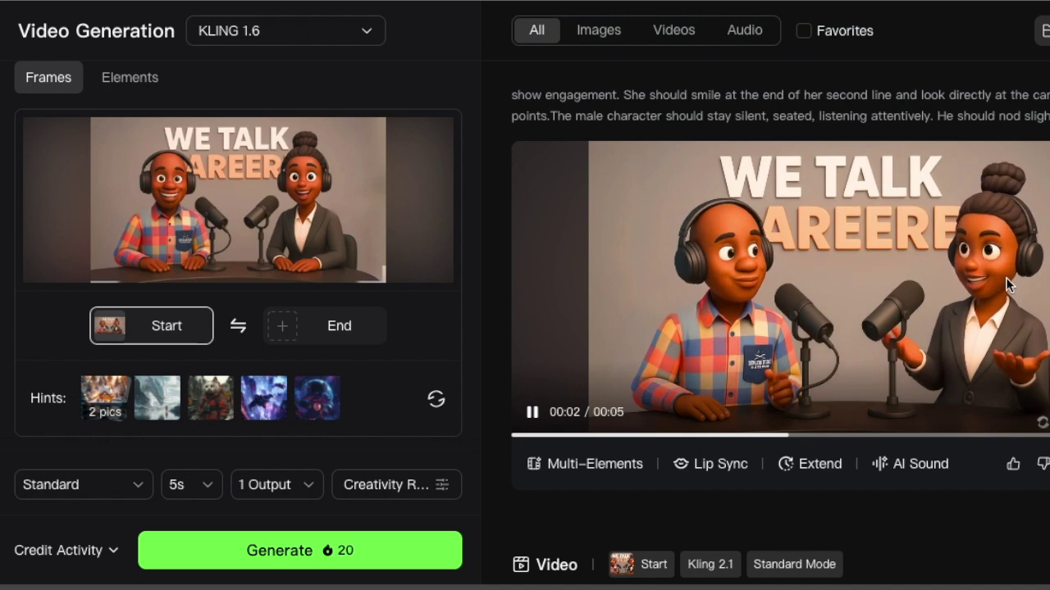
{"action": "scroll", "coordinate": [717, 321], "scroll_direction": "down", "scroll_amount": 5}
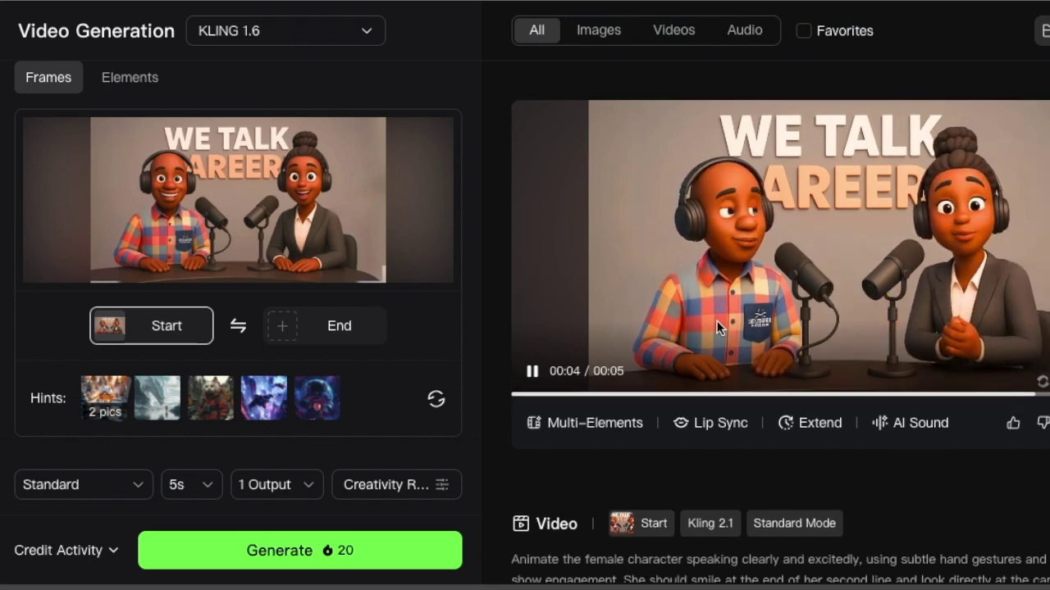
{"action": "scroll", "coordinate": [761, 298], "scroll_direction": "up", "scroll_amount": 4}
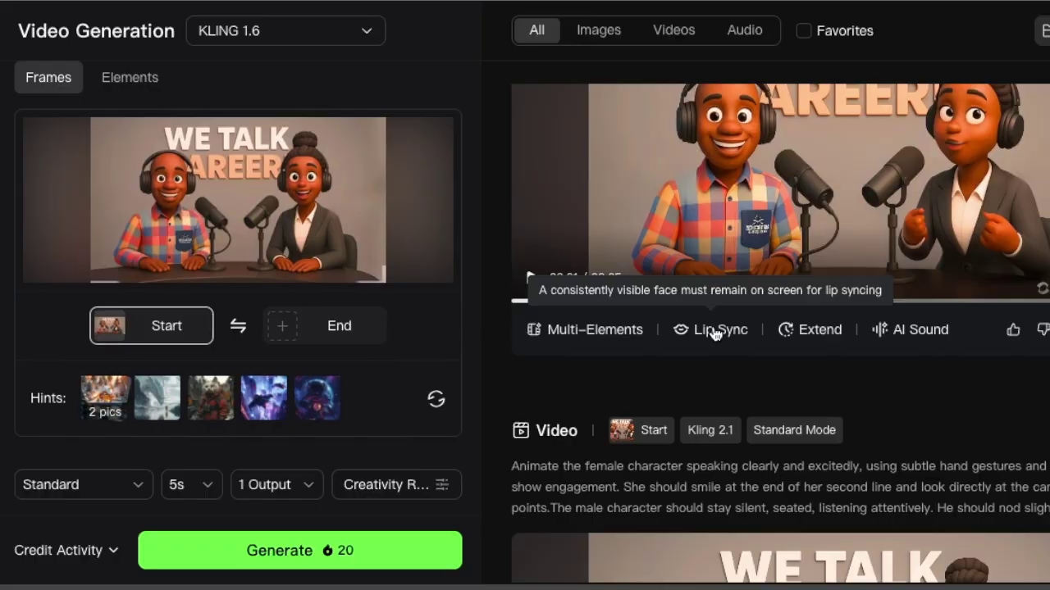
{"action": "left_click", "coordinate": [715, 330]}
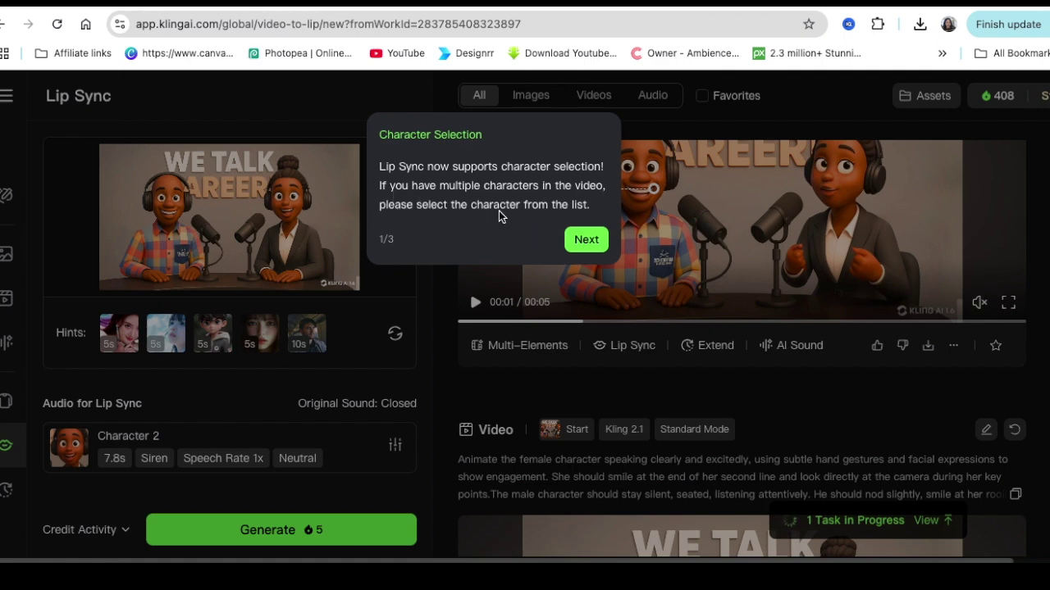
Step: Dismiss the Character Selection tip and open the Lip Sync timeline editor for the podcast clip
{"action": "left_click", "coordinate": [584, 240]}
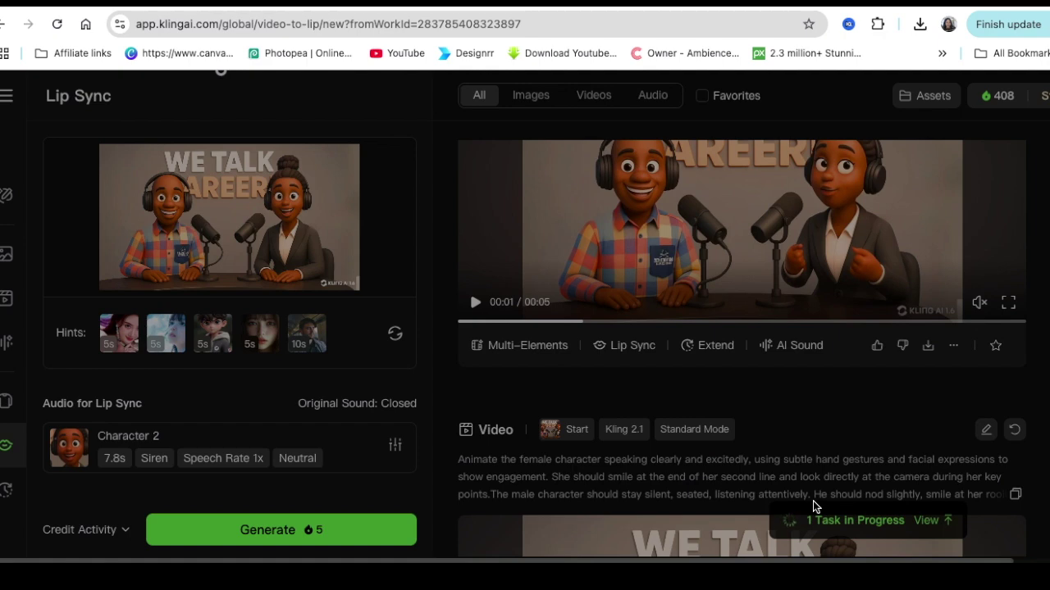
{"action": "left_click", "coordinate": [632, 345]}
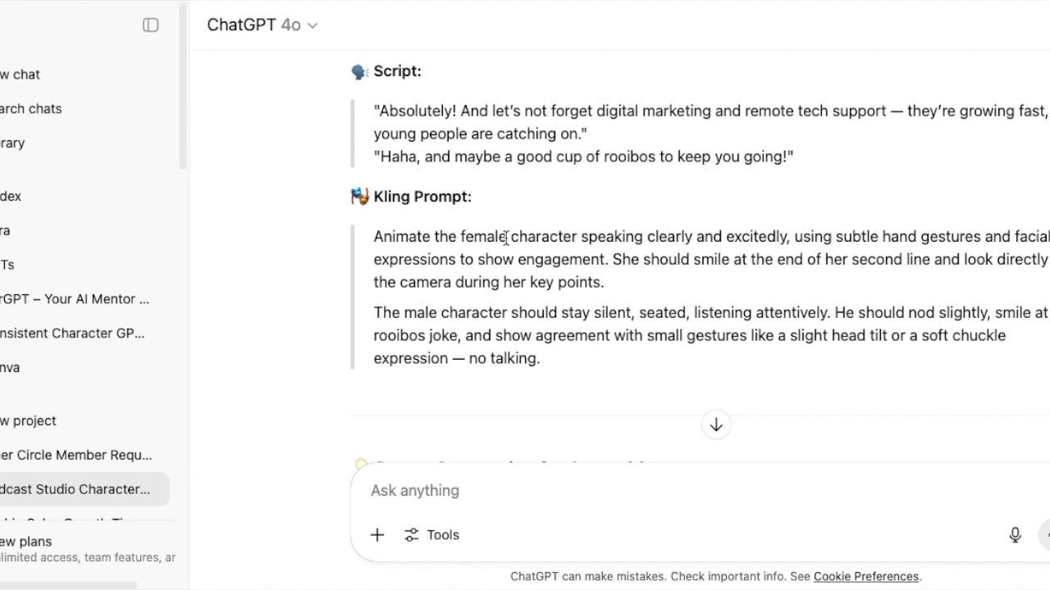
Step: Highlight the female host's first quoted script line under VIDEO 2 in ChatGPT
{"action": "scroll", "coordinate": [517, 273], "scroll_direction": "down", "scroll_amount": 1}
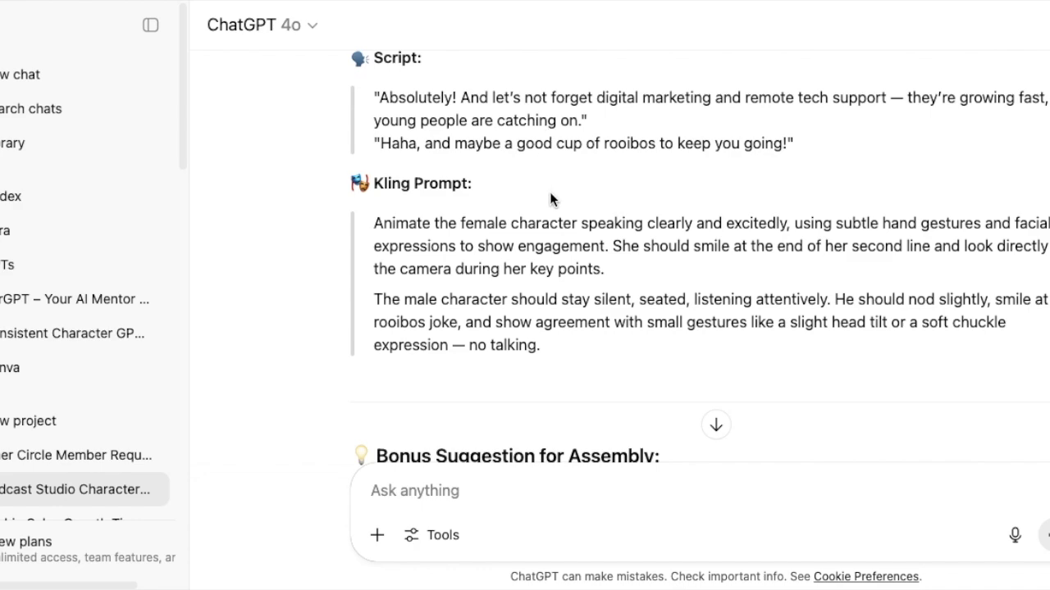
{"action": "scroll", "coordinate": [548, 201], "scroll_direction": "down", "scroll_amount": 3}
{"action": "scroll", "coordinate": [547, 213], "scroll_direction": "up", "scroll_amount": 3}
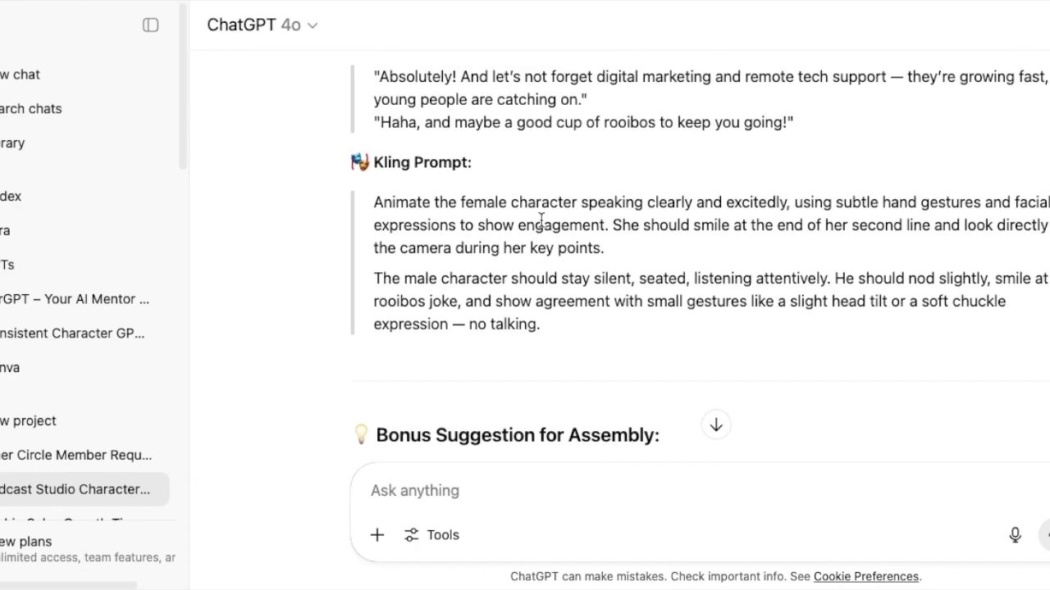
{"action": "scroll", "coordinate": [558, 227], "scroll_direction": "up", "scroll_amount": 2}
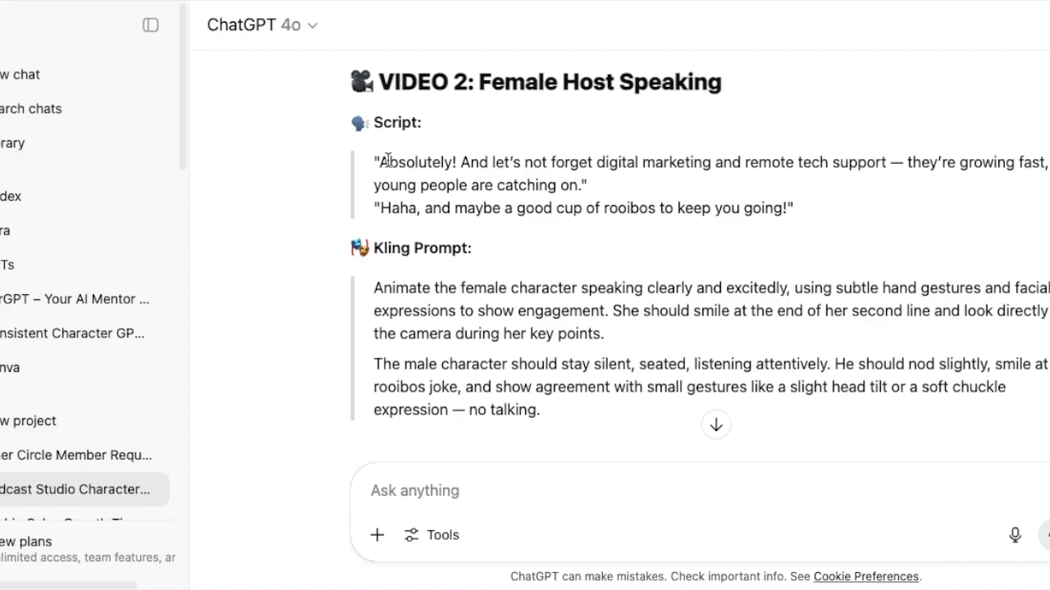
{"action": "left_click_drag", "start_coordinate": [383, 159], "coordinate": [577, 187]}
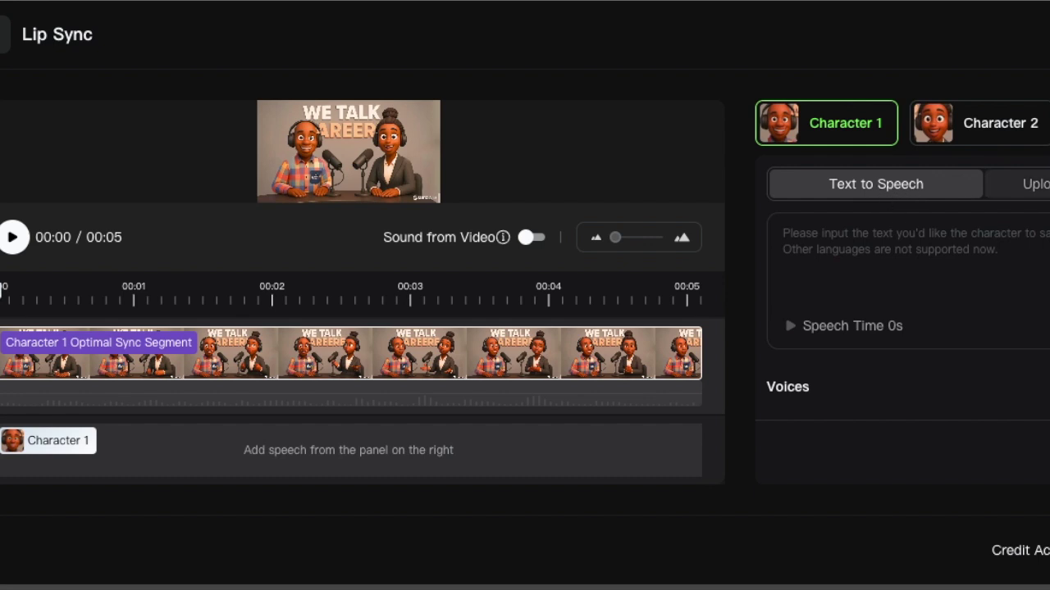
Step: Check Upload Local Dubbing, return to Text to Speech, and pick Character 2 as speaker
{"action": "left_click", "coordinate": [1035, 186]}
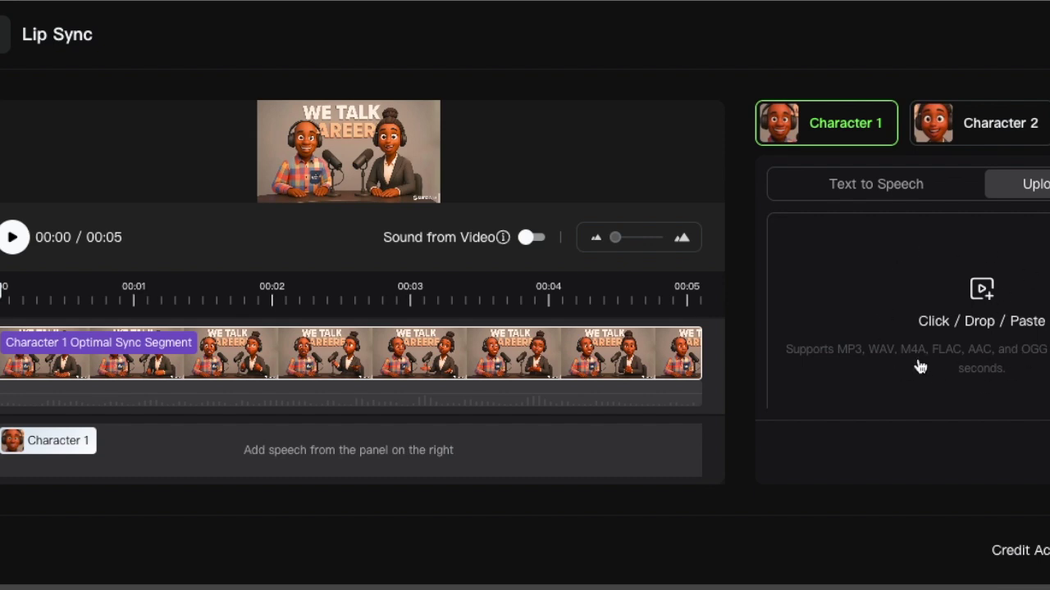
{"action": "left_click", "coordinate": [880, 198]}
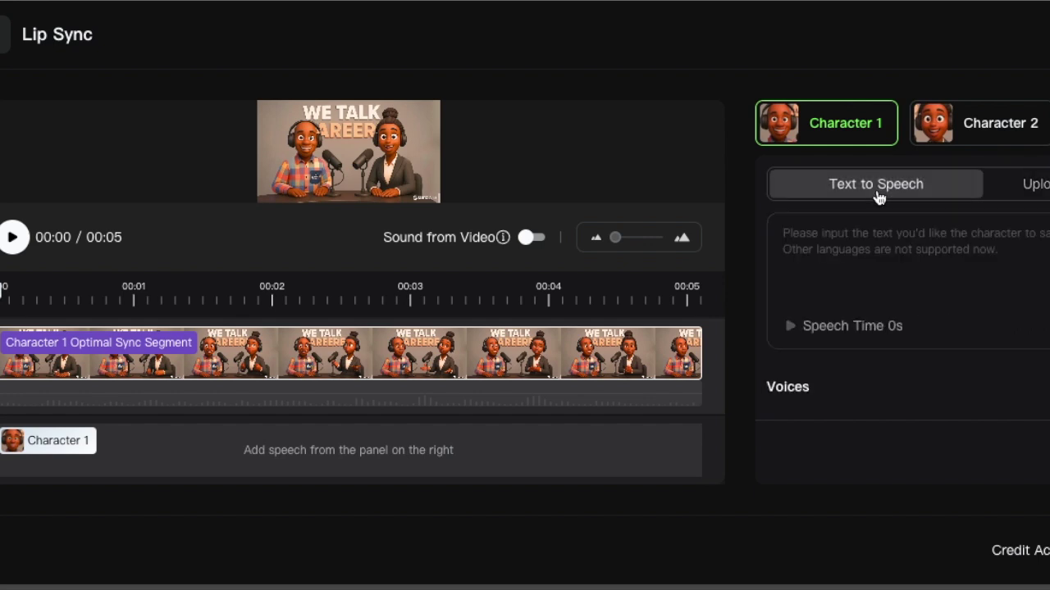
{"action": "left_click", "coordinate": [956, 133]}
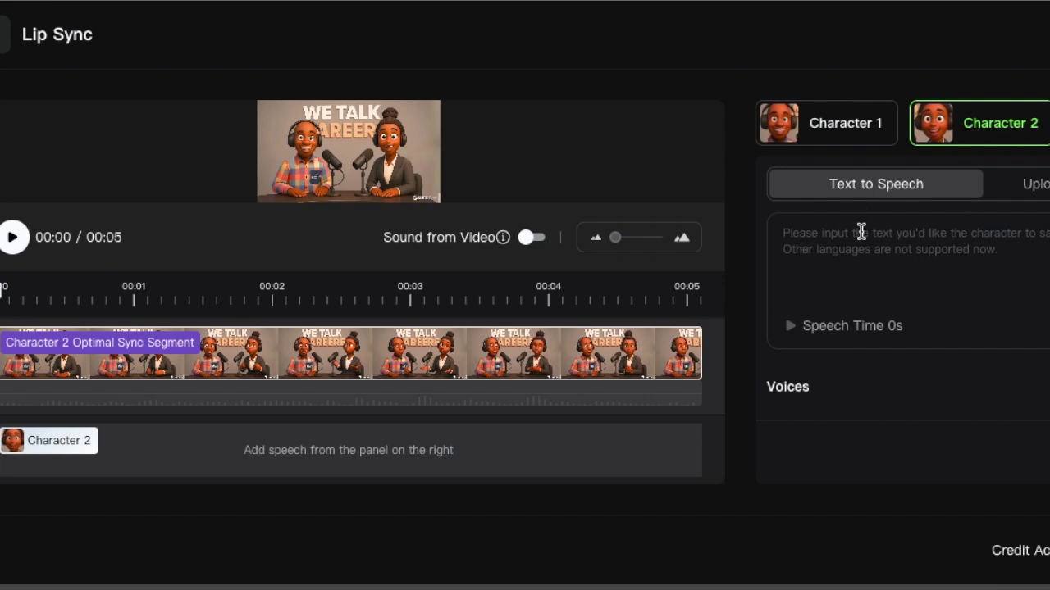
Step: Paste the female host's script line as Character 2's speech text
{"action": "key", "text": "ctrl+v"}
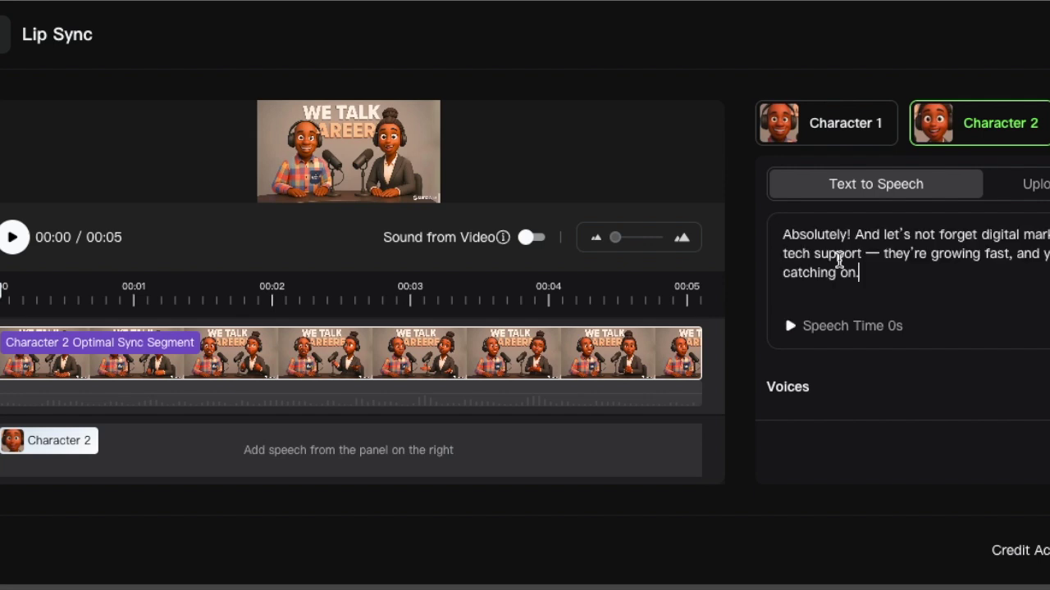
{"action": "scroll", "coordinate": [885, 268], "scroll_direction": "down", "scroll_amount": 3}
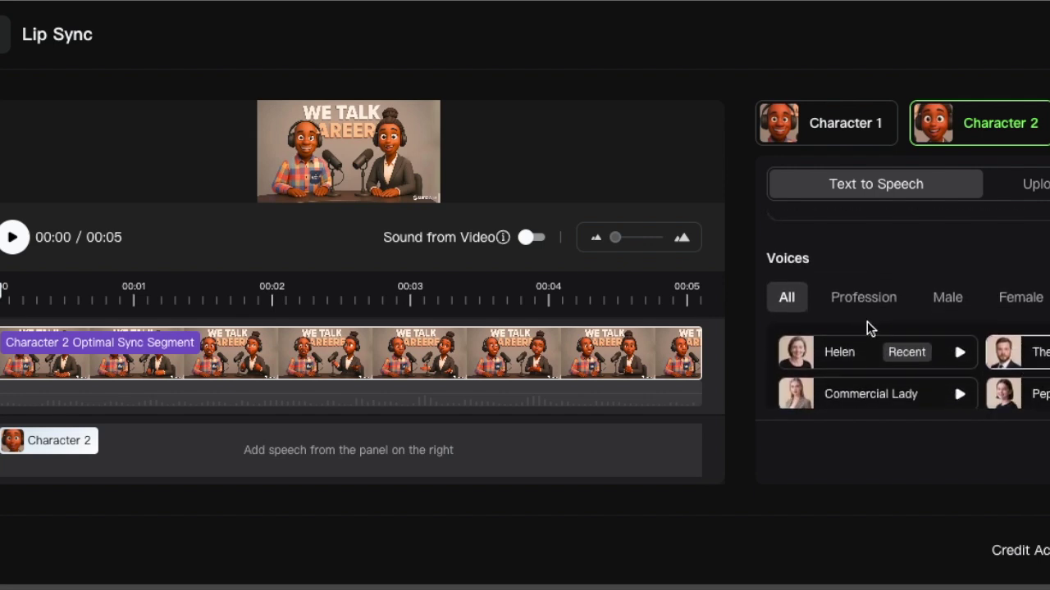
{"action": "scroll", "coordinate": [920, 313], "scroll_direction": "down", "scroll_amount": 5}
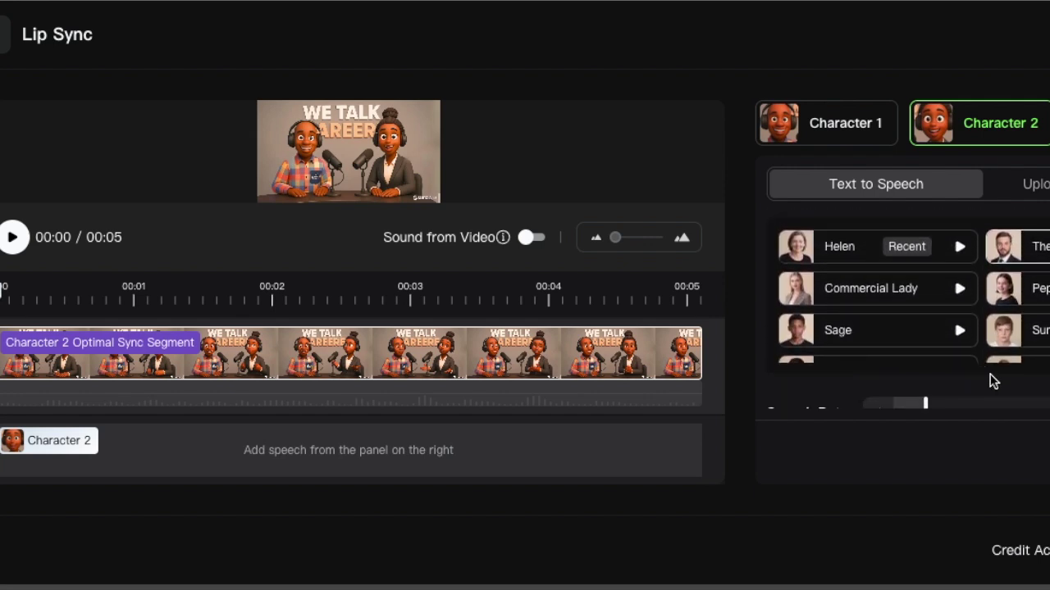
{"action": "scroll", "coordinate": [982, 287], "scroll_direction": "down", "scroll_amount": 3}
{"action": "scroll", "coordinate": [1009, 274], "scroll_direction": "up", "scroll_amount": 5}
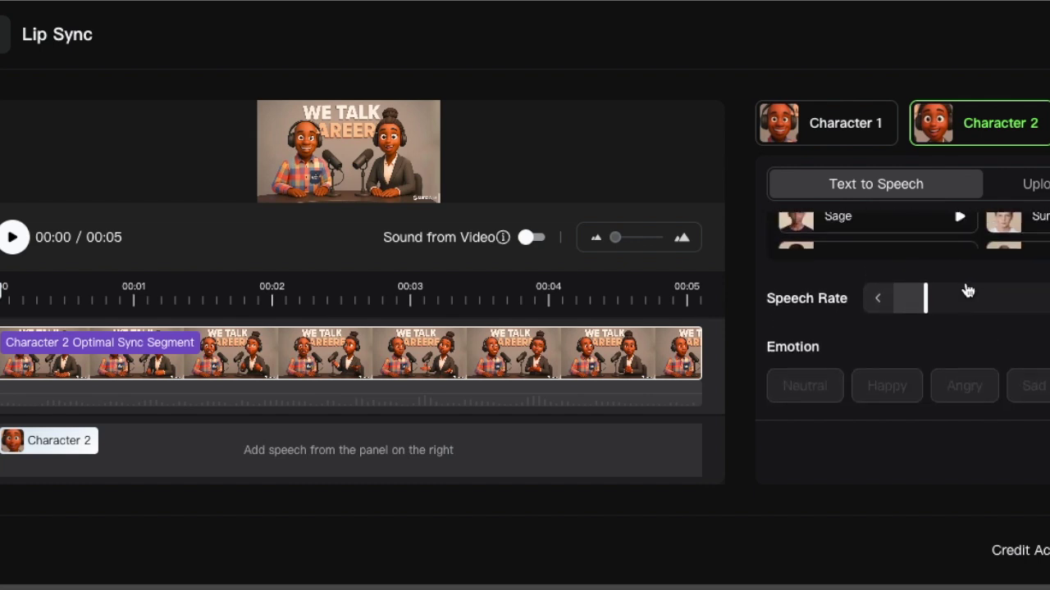
Step: Choose the female voice Siren and add the speech to Character 2's track
{"action": "left_click", "coordinate": [1016, 276]}
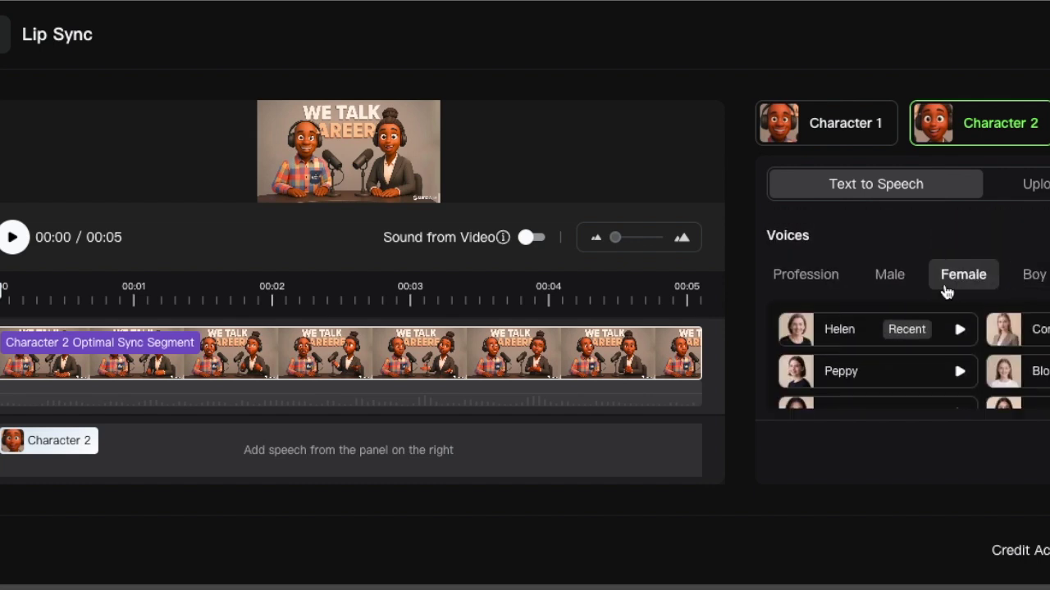
{"action": "scroll", "coordinate": [845, 370], "scroll_direction": "down", "scroll_amount": 2}
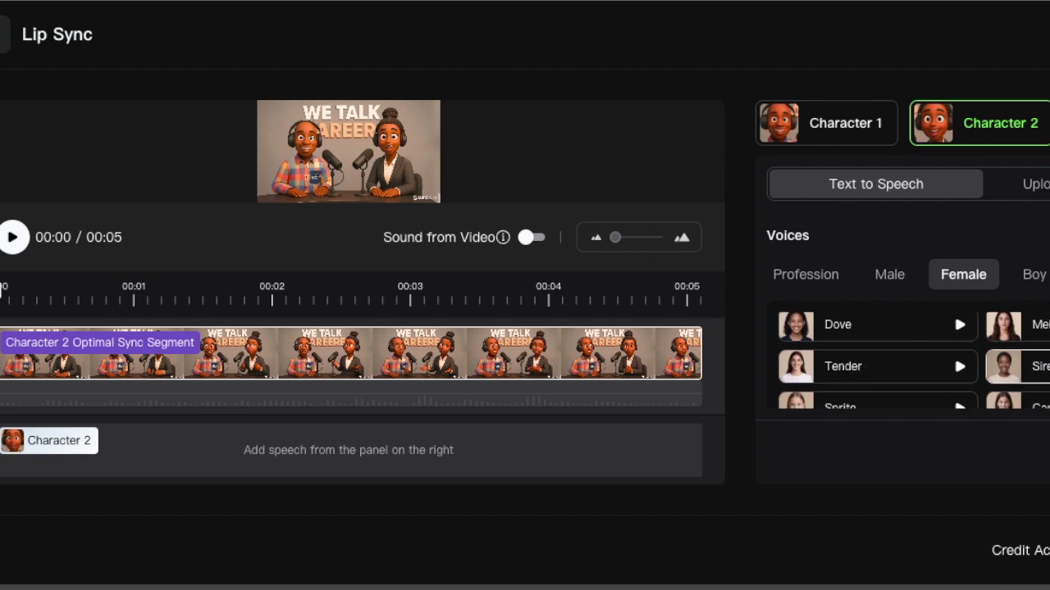
{"action": "left_click", "coordinate": [1005, 378]}
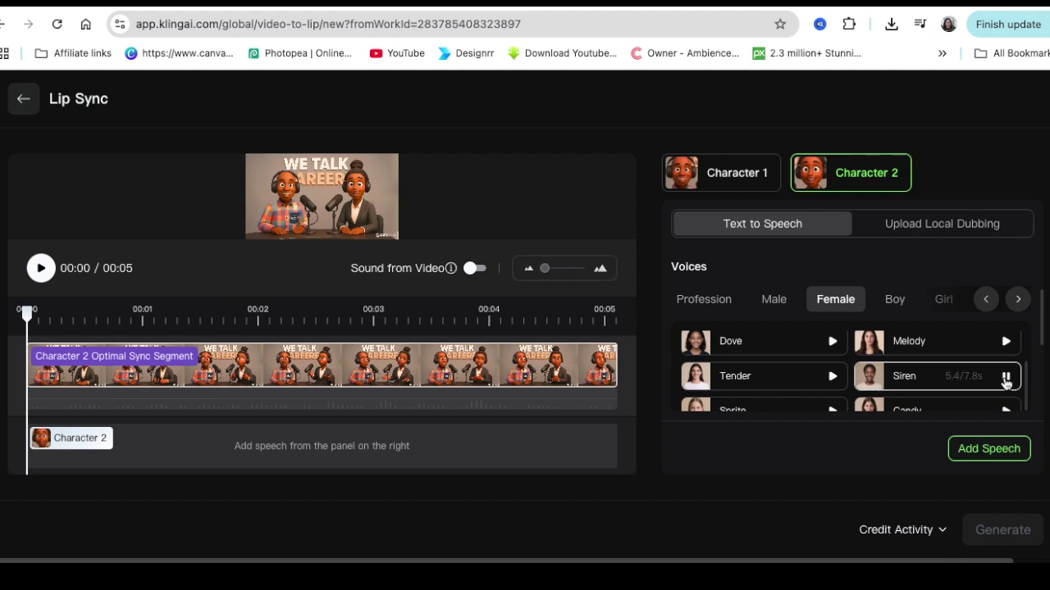
{"action": "scroll", "coordinate": [941, 386], "scroll_direction": "down", "scroll_amount": 2}
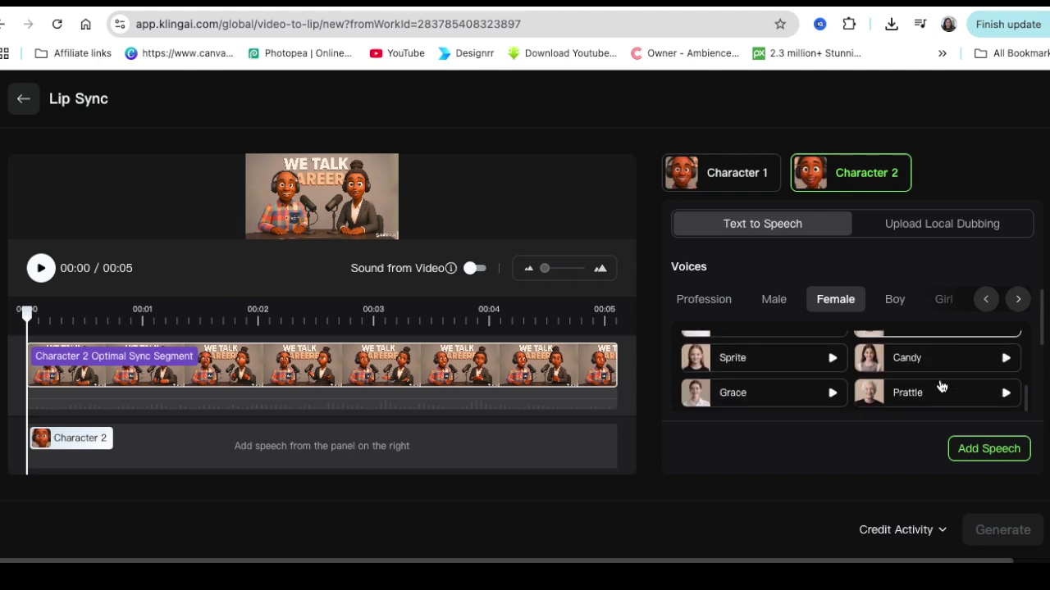
{"action": "scroll", "coordinate": [914, 363], "scroll_direction": "up", "scroll_amount": 2}
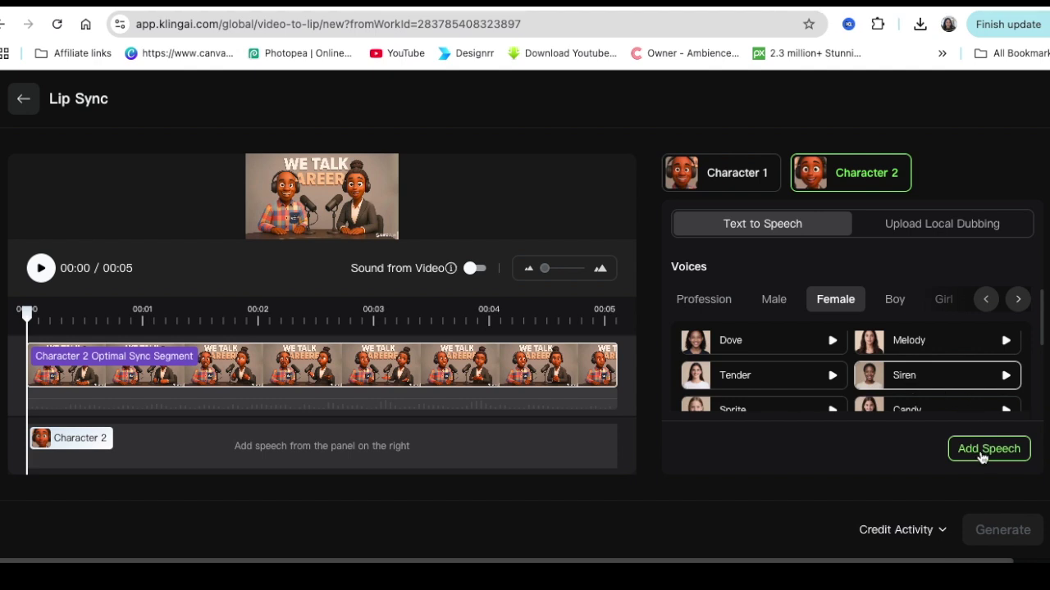
{"action": "left_click", "coordinate": [984, 451]}
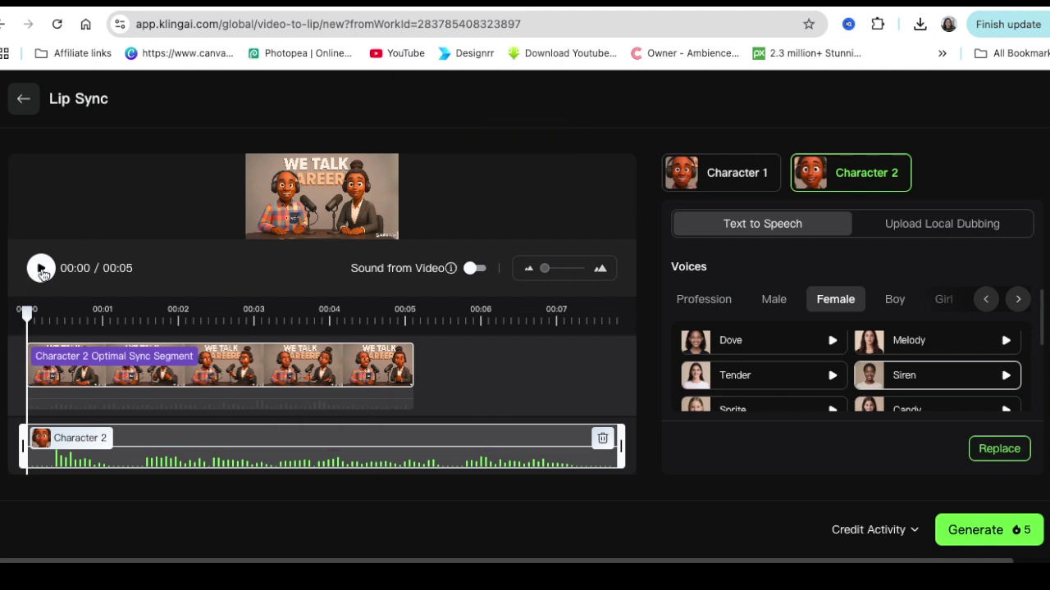
Step: Trim Character 2's speech to the clip length, rewind the preview, and generate the lip-synced video
{"action": "left_click", "coordinate": [41, 269]}
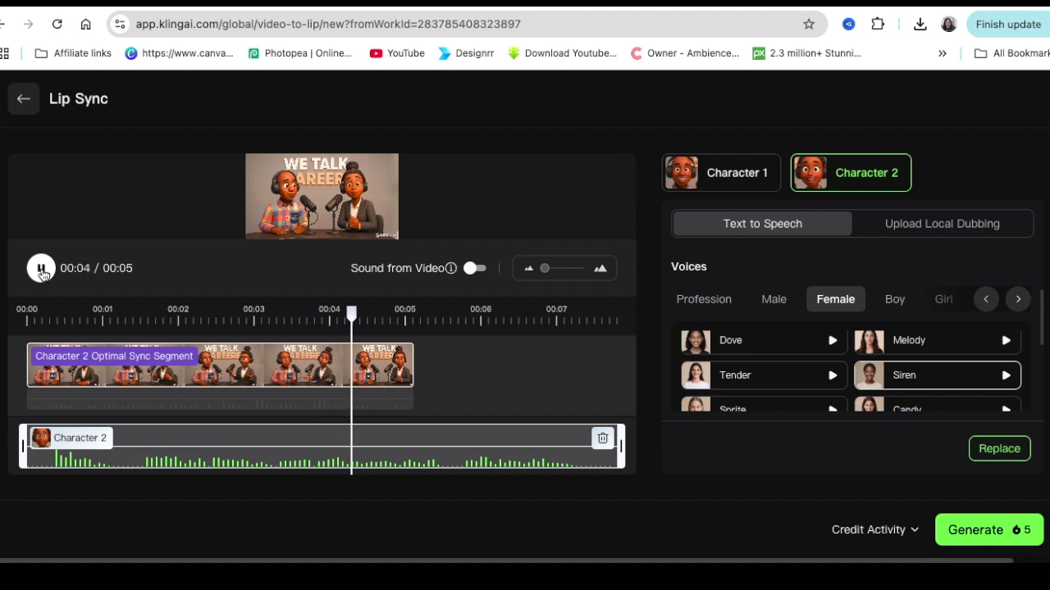
{"action": "left_click_drag", "start_coordinate": [620, 455], "coordinate": [436, 445]}
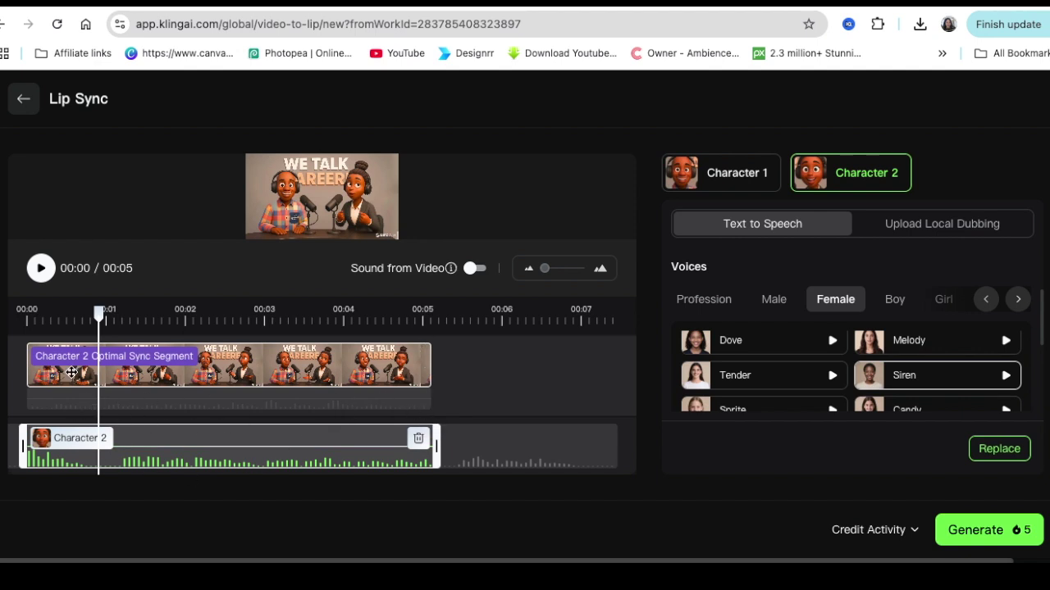
{"action": "left_click_drag", "start_coordinate": [94, 320], "coordinate": [27, 318]}
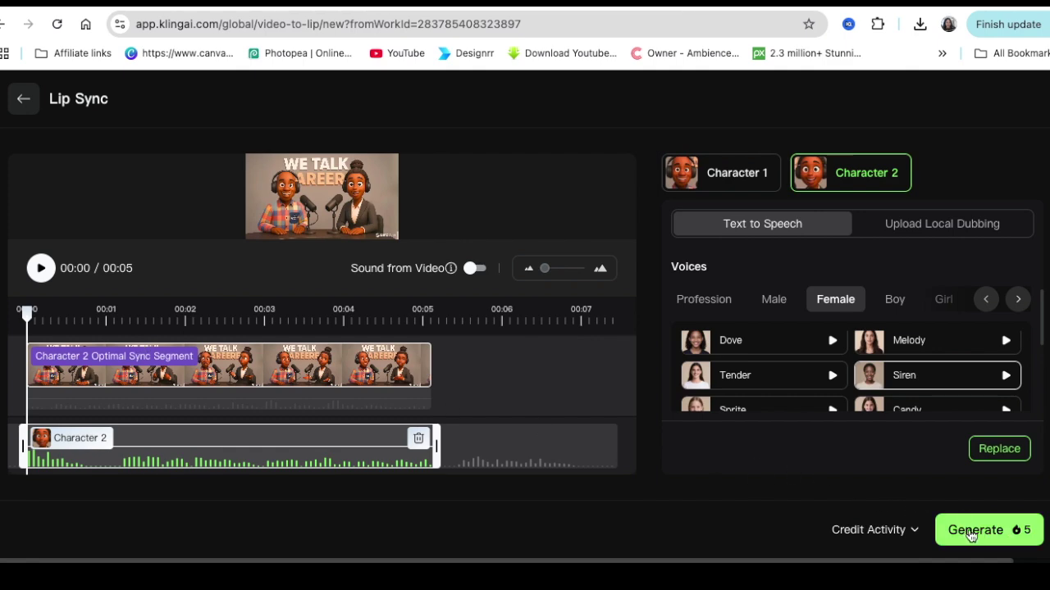
{"action": "left_click", "coordinate": [971, 531]}
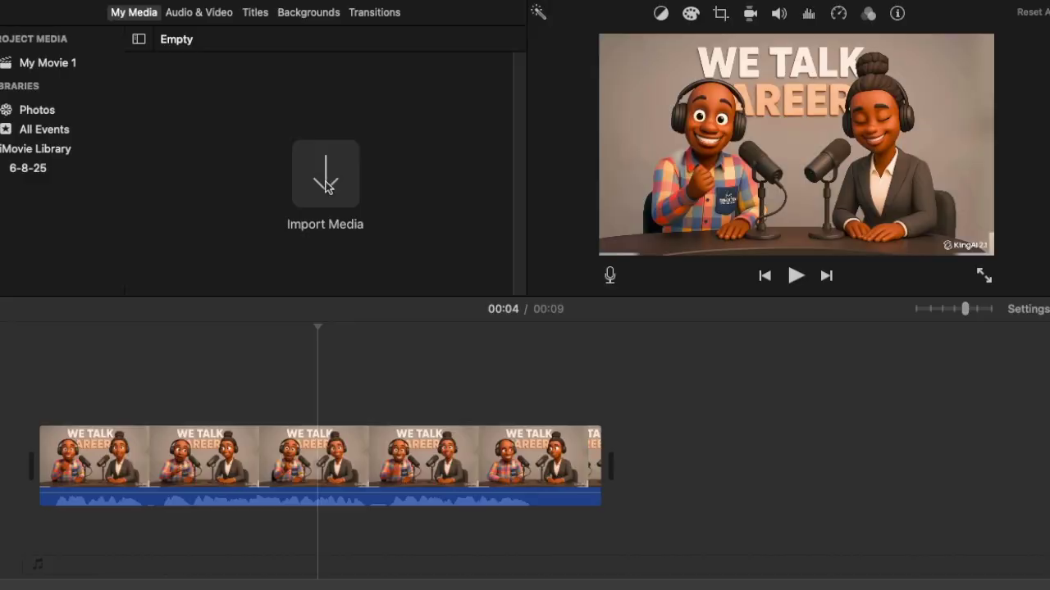
Step: Drag the lip-sync video from the Downloads folder onto the timeline after the first clip
{"action": "left_click", "coordinate": [326, 186]}
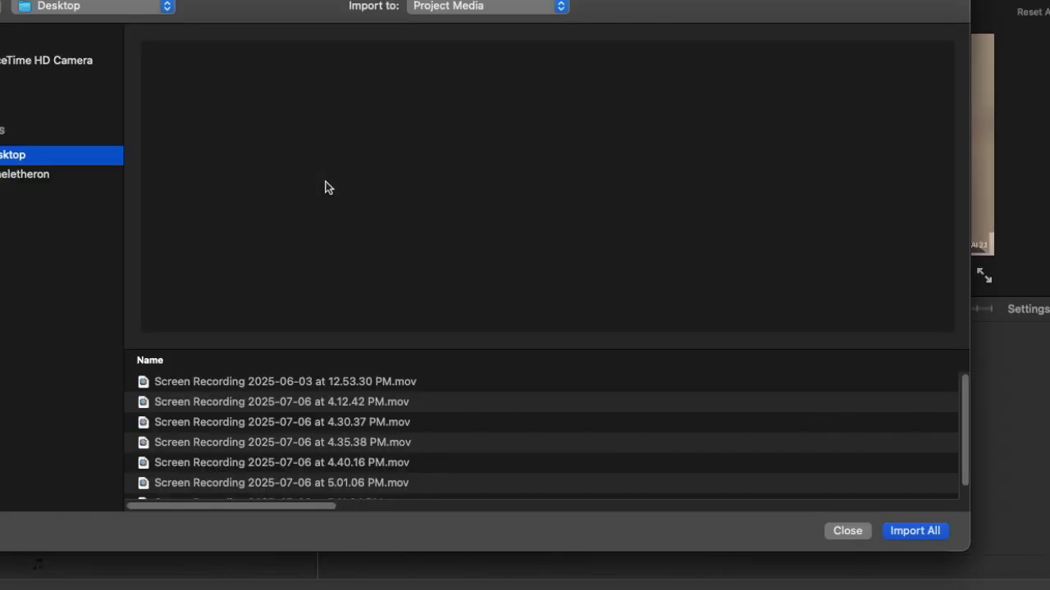
{"action": "left_click", "coordinate": [841, 530]}
{"action": "mouse_move", "coordinate": [564, 586]}
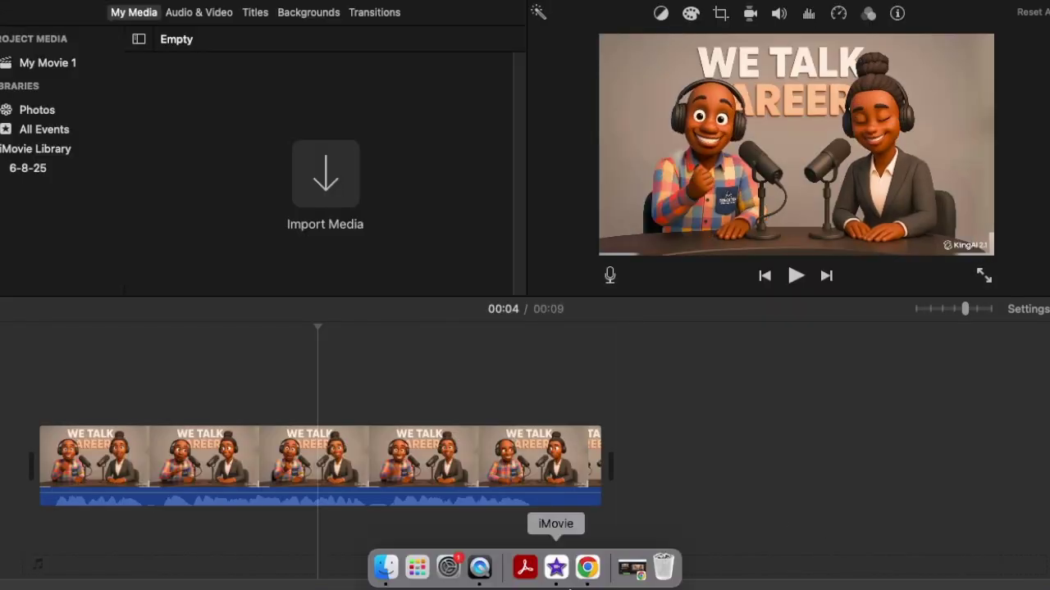
{"action": "left_click", "coordinate": [385, 570]}
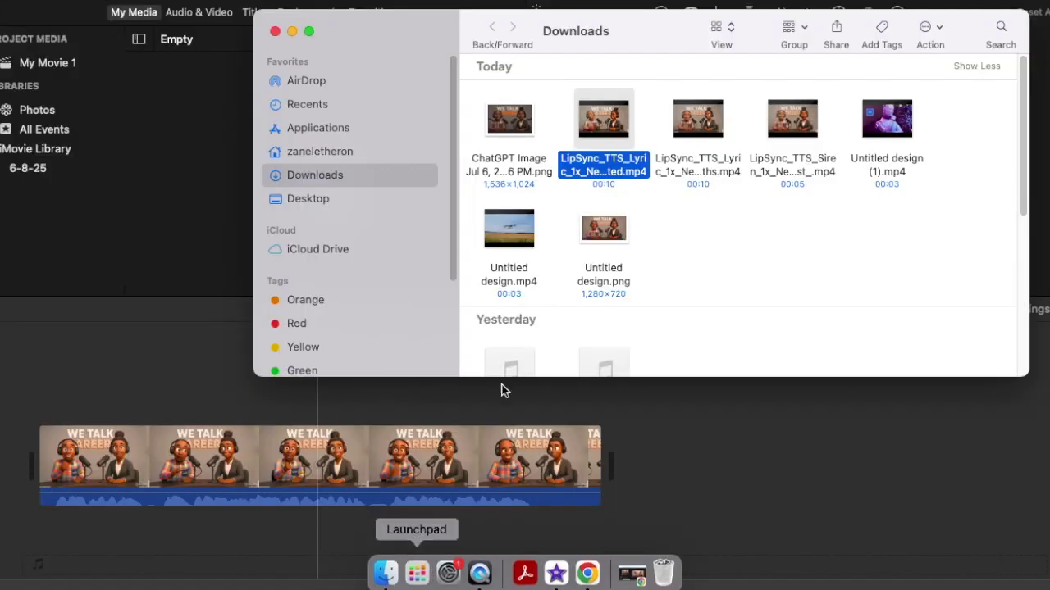
{"action": "left_click_drag", "start_coordinate": [664, 47], "coordinate": [621, 188]}
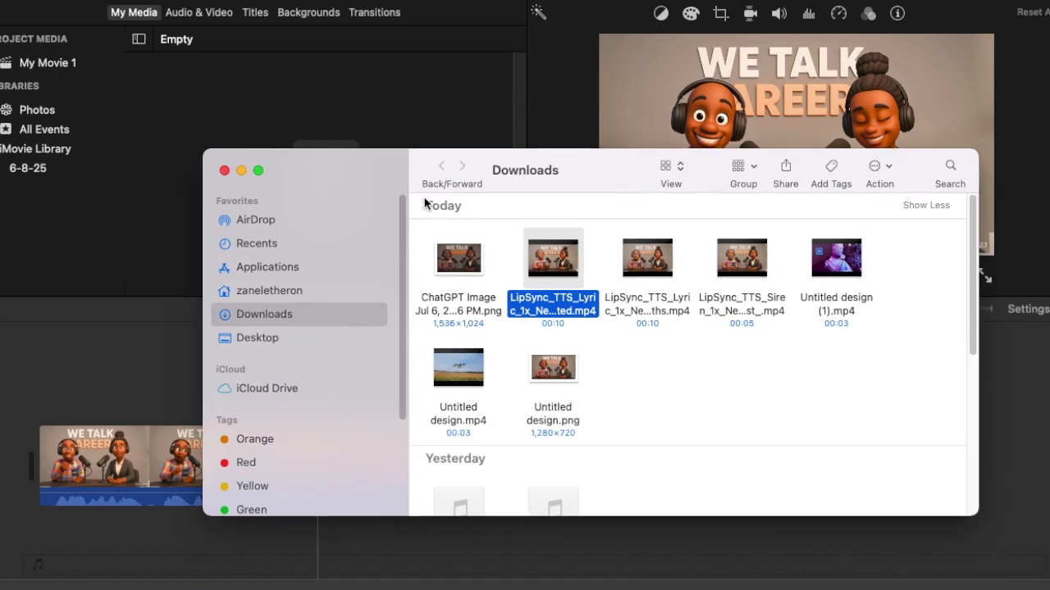
{"action": "left_click_drag", "start_coordinate": [204, 213], "coordinate": [483, 271]}
{"action": "left_click_drag", "start_coordinate": [771, 168], "coordinate": [863, 79]}
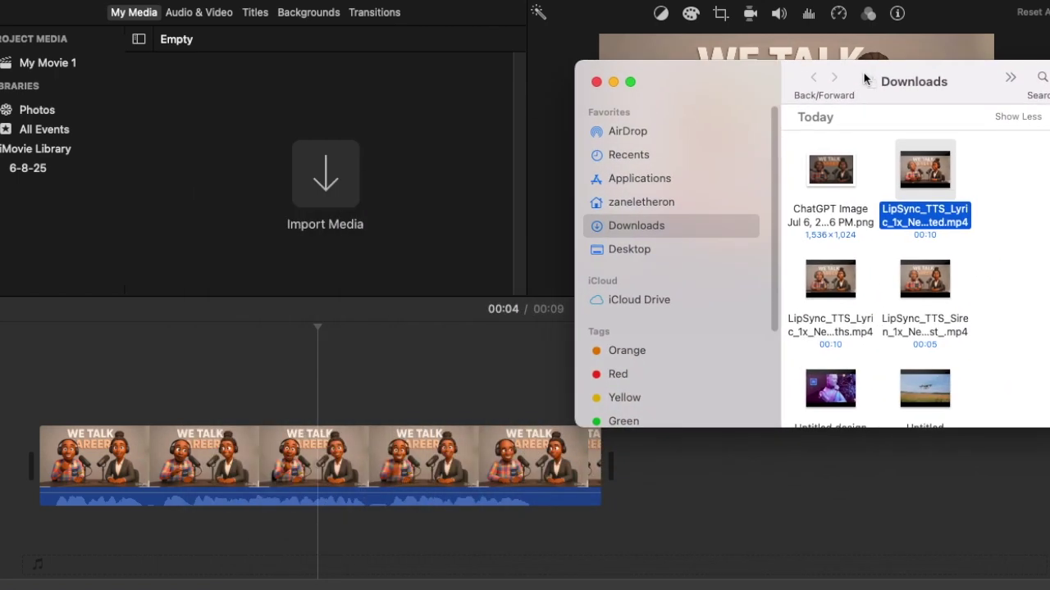
{"action": "left_click_drag", "start_coordinate": [925, 169], "coordinate": [656, 385]}
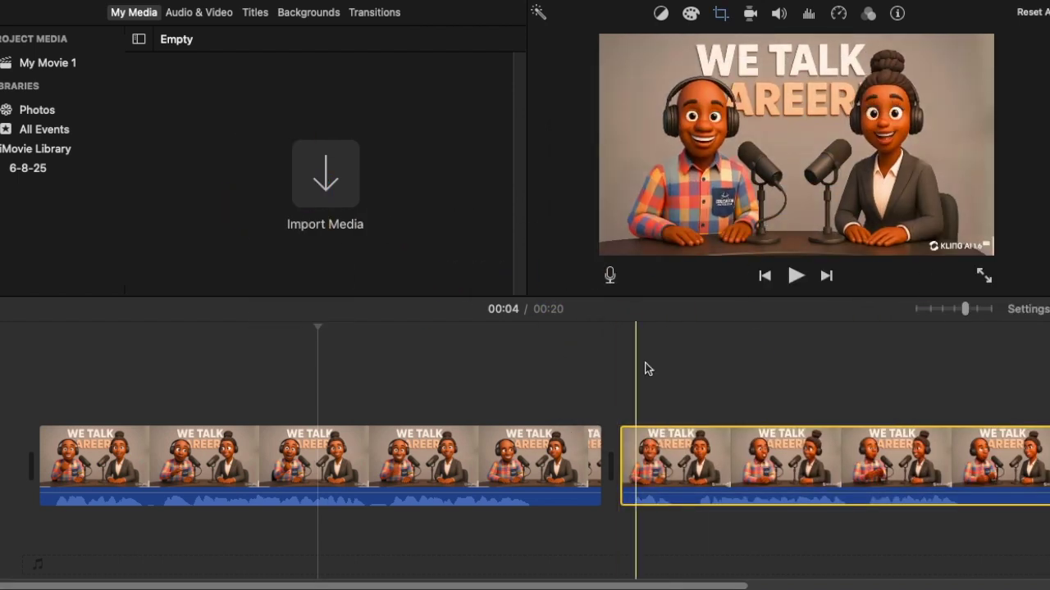
Step: Import the drone footage, AI robot video and another podcast clip into the project media
{"action": "left_click", "coordinate": [324, 175]}
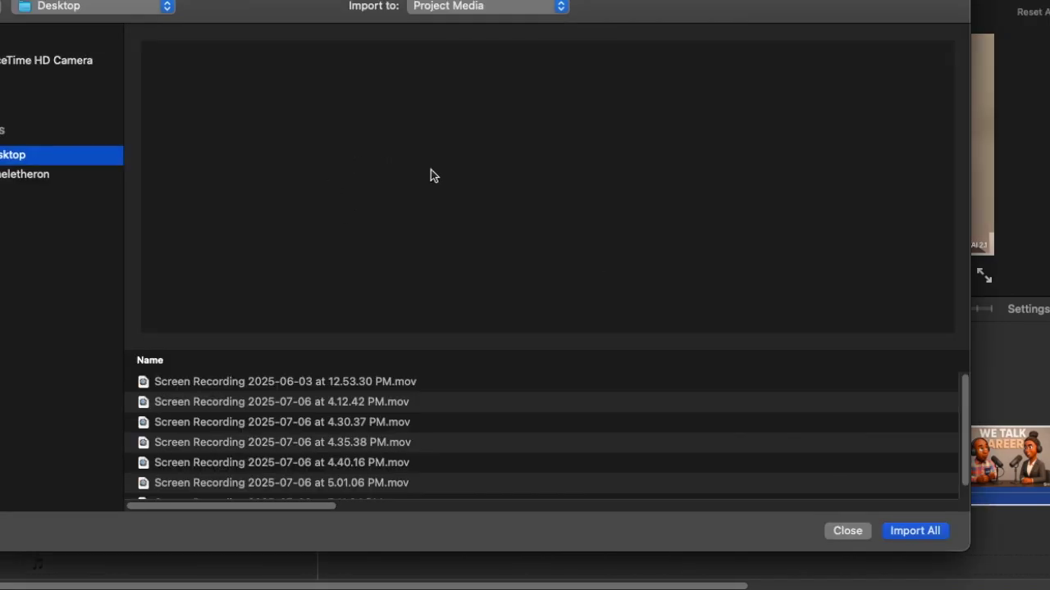
{"action": "left_click", "coordinate": [847, 531]}
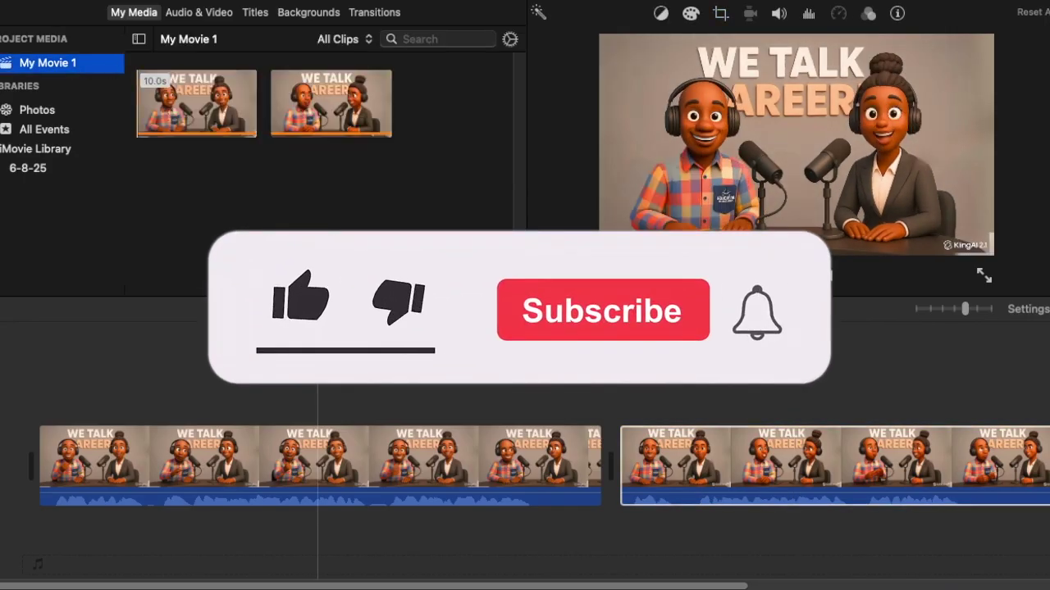
{"action": "left_click", "coordinate": [386, 567]}
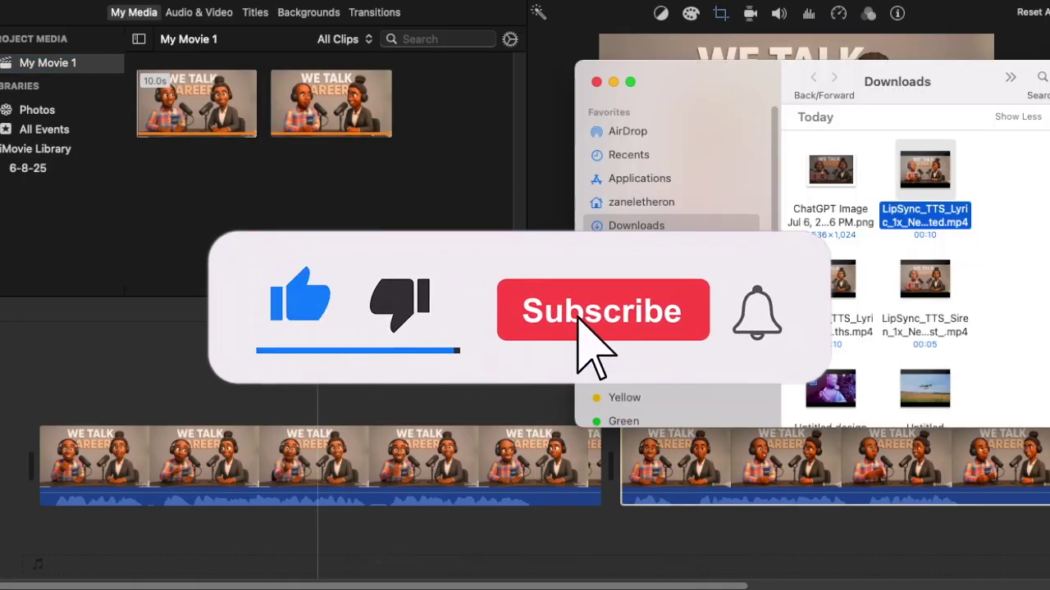
{"action": "scroll", "coordinate": [922, 256], "scroll_direction": "down", "scroll_amount": 1}
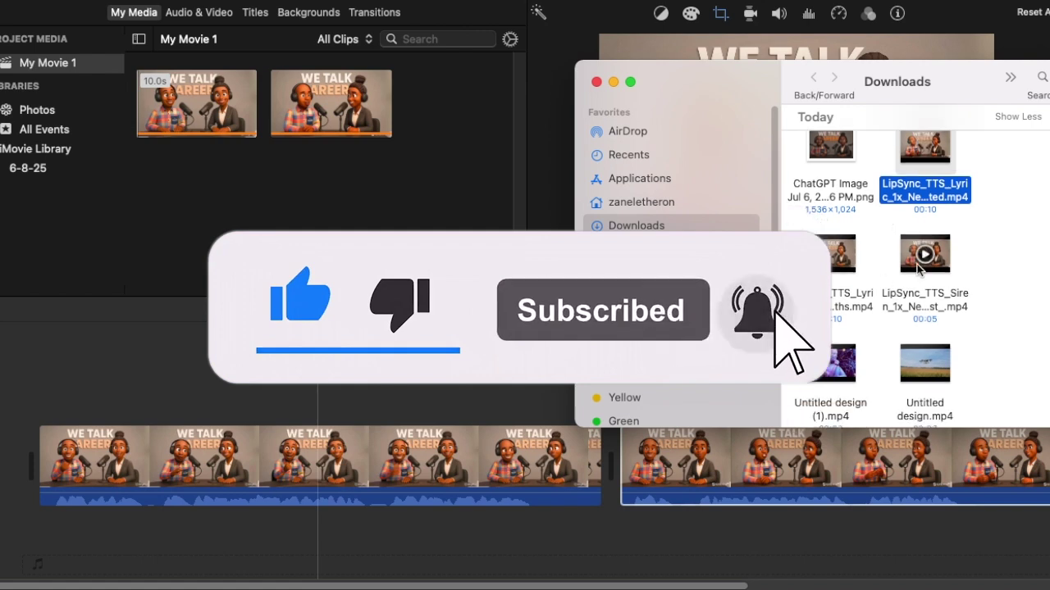
{"action": "left_click", "coordinate": [925, 256]}
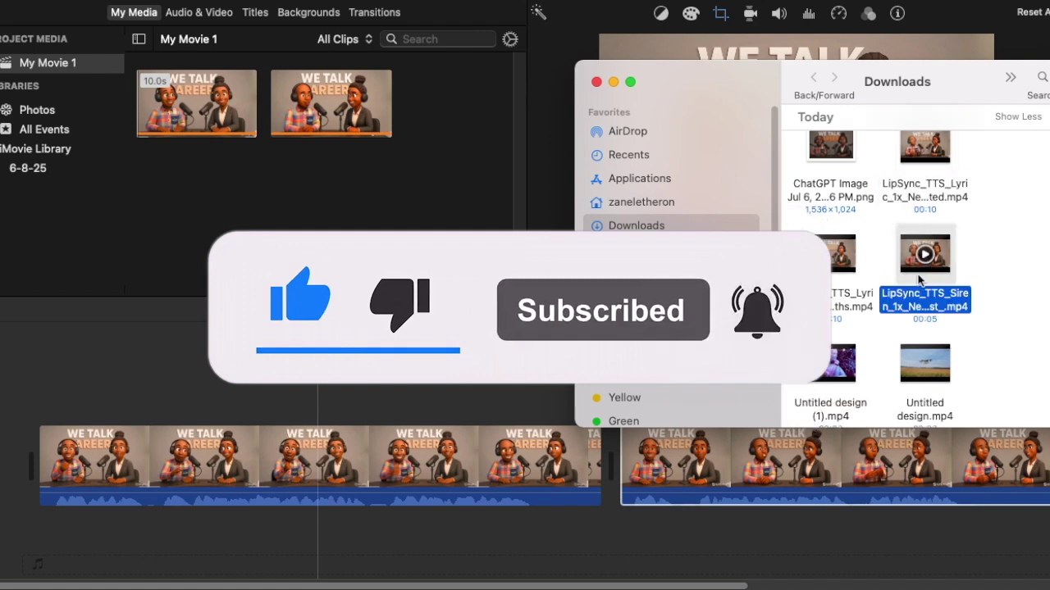
{"action": "right_click", "coordinate": [827, 246]}
{"action": "left_click", "coordinate": [833, 294]}
{"action": "left_click_drag", "start_coordinate": [856, 288], "coordinate": [869, 306]}
{"action": "left_click_drag", "start_coordinate": [935, 305], "coordinate": [824, 410]}
{"action": "left_click_drag", "start_coordinate": [845, 310], "coordinate": [373, 223]}
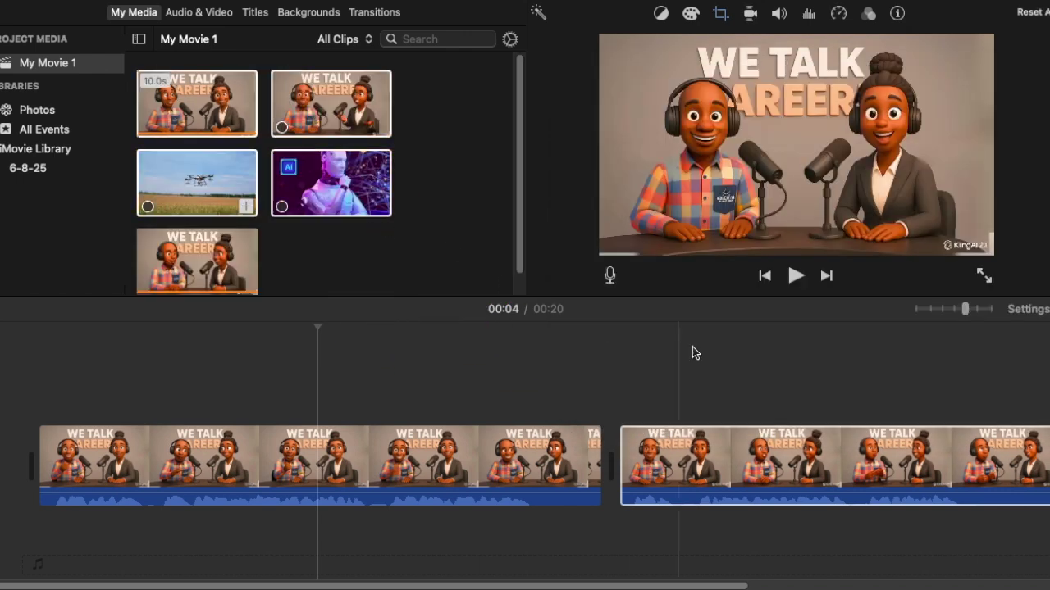
Step: Append the newly imported podcast, robot and drone clips to the end of the movie
{"action": "left_click", "coordinate": [953, 310]}
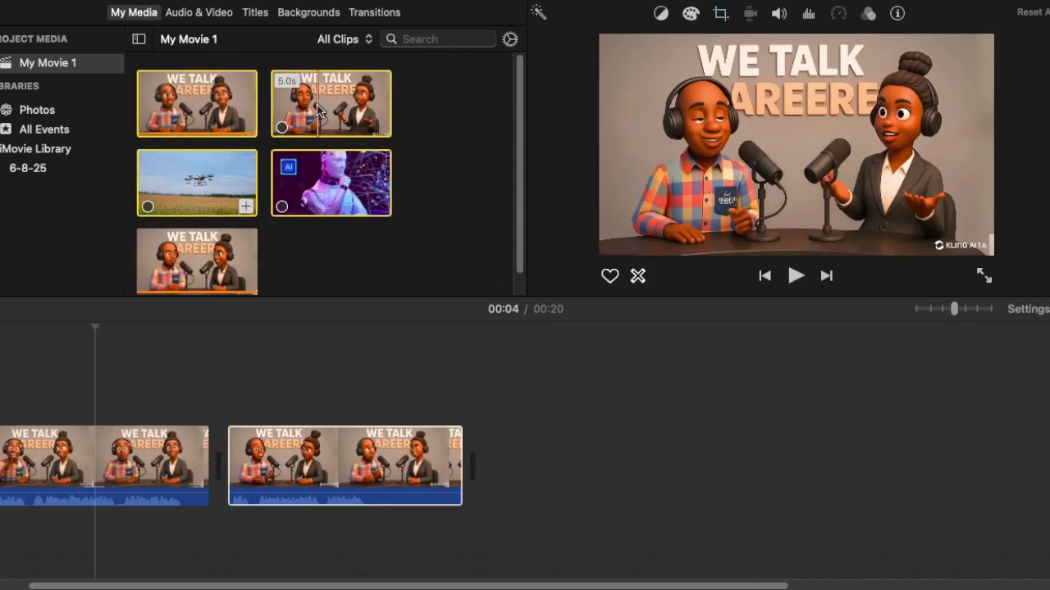
{"action": "left_click", "coordinate": [246, 206]}
{"action": "mouse_move", "coordinate": [953, 309]}
{"action": "left_mouse_down"}
{"action": "mouse_move", "coordinate": [941, 319]}
{"action": "mouse_move", "coordinate": [953, 312]}
{"action": "left_mouse_up"}
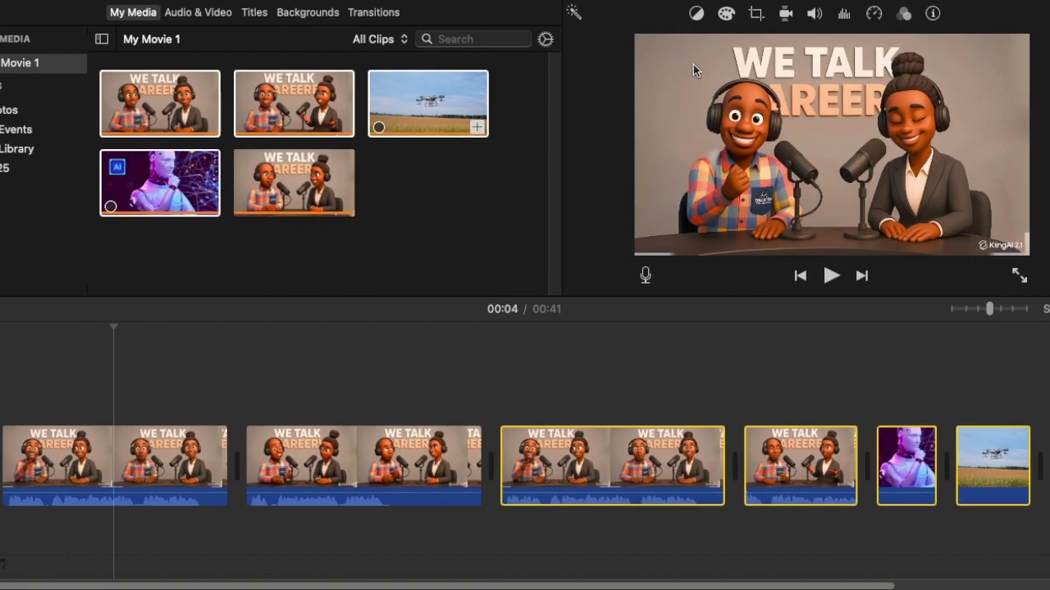
Step: Play the 41-second movie from the start and preview the drone b-roll
{"action": "left_click", "coordinate": [6, 395]}
{"action": "key", "text": "space"}
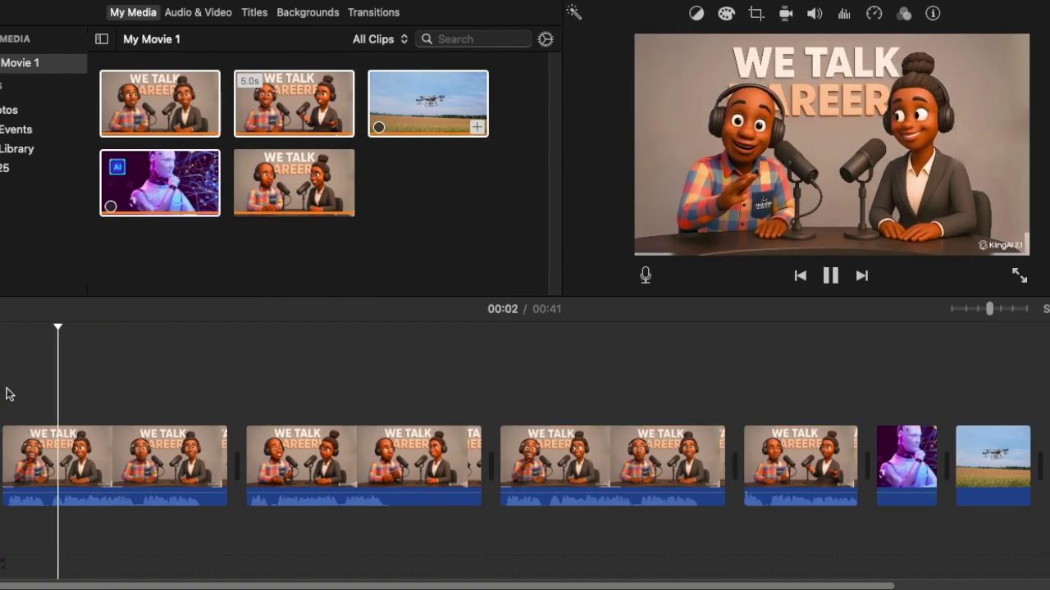
{"action": "key", "text": "space"}
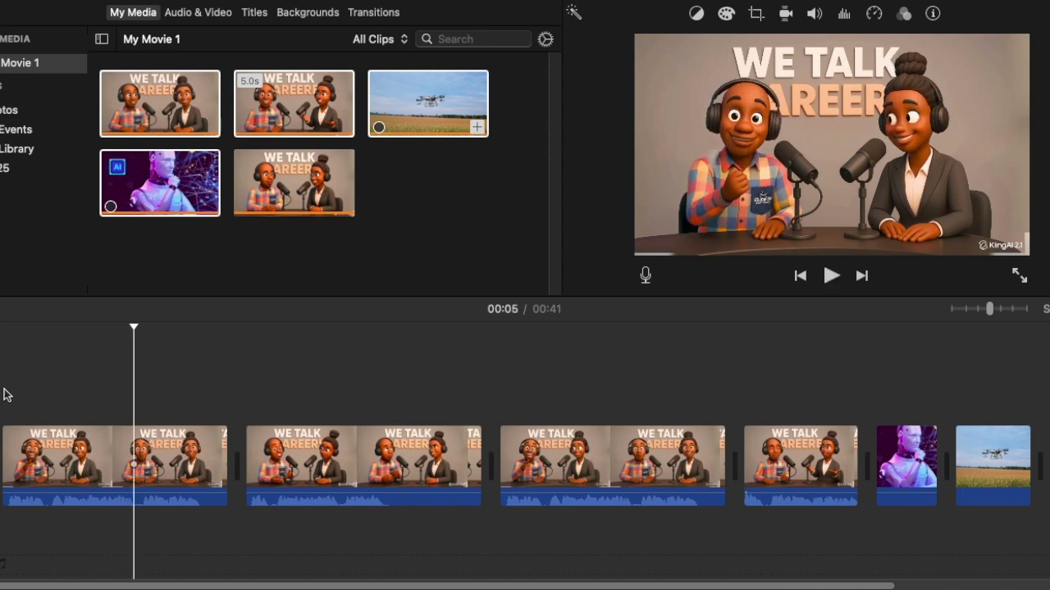
{"action": "left_click", "coordinate": [6, 394]}
{"action": "key", "text": "space"}
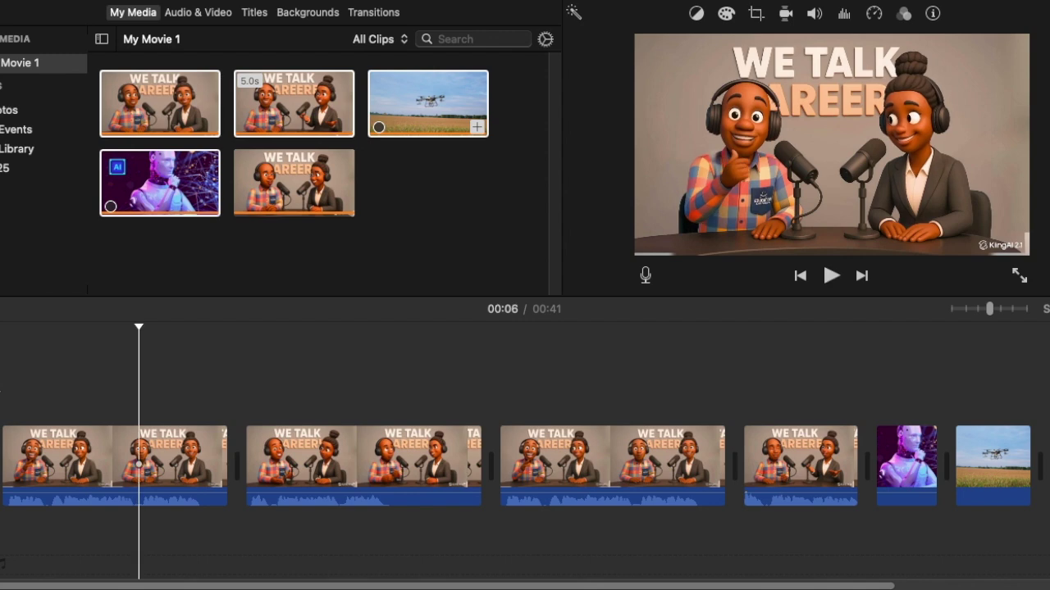
{"action": "left_click_drag", "start_coordinate": [435, 102], "coordinate": [405, 160]}
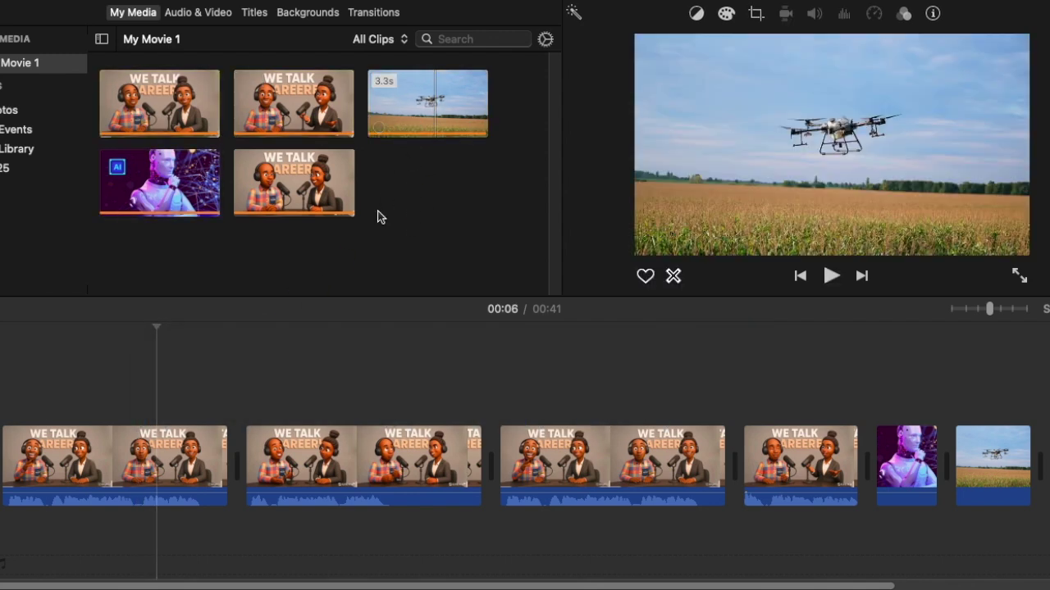